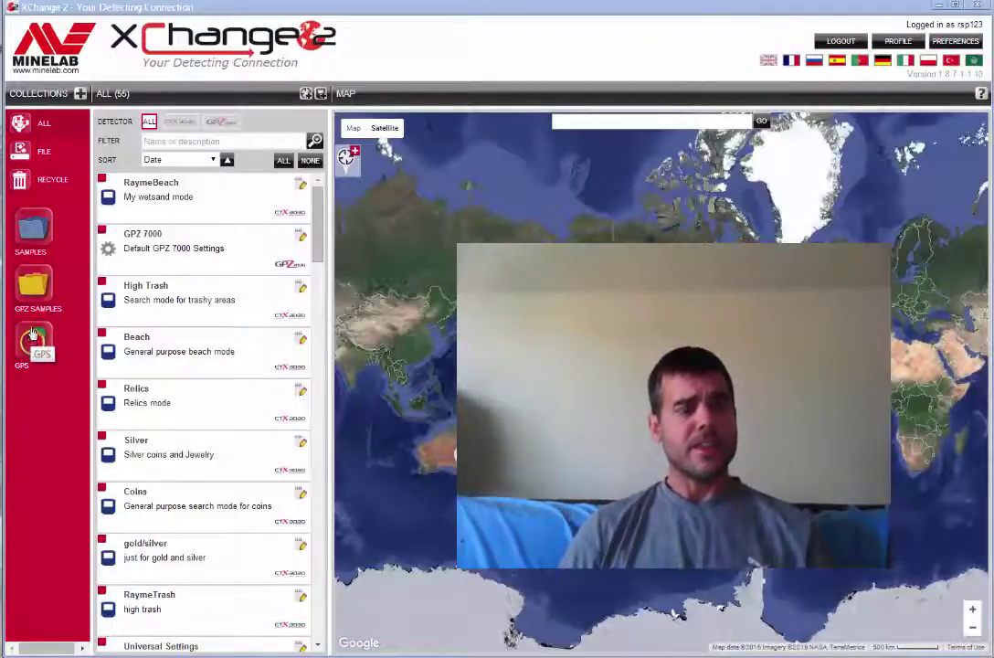
Check the File collection, return to all items, and filter the list to the CTX 3030 detector
click(42, 150)
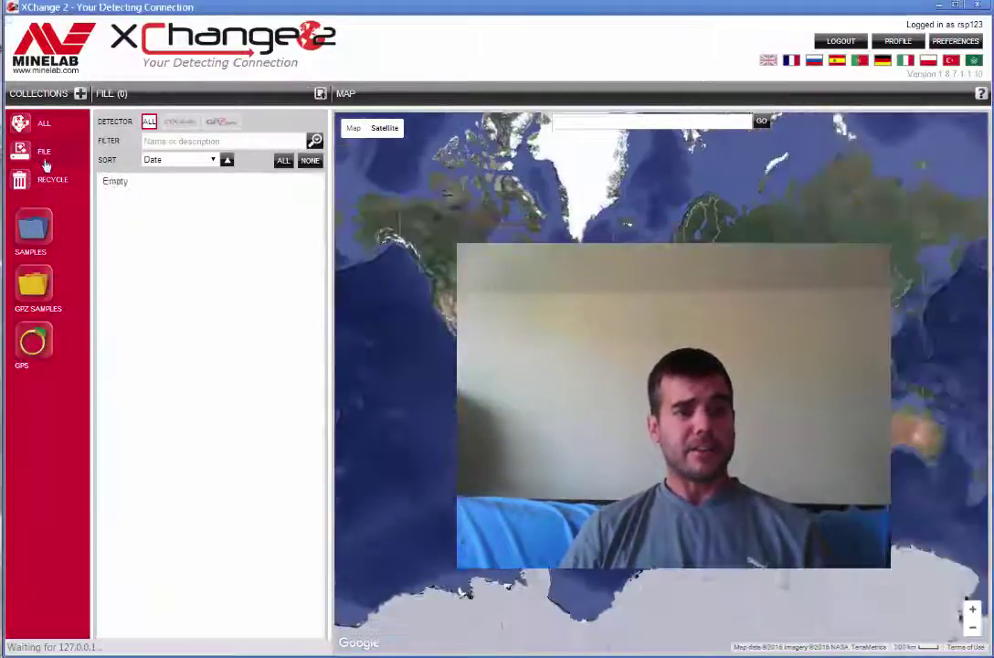
click(46, 129)
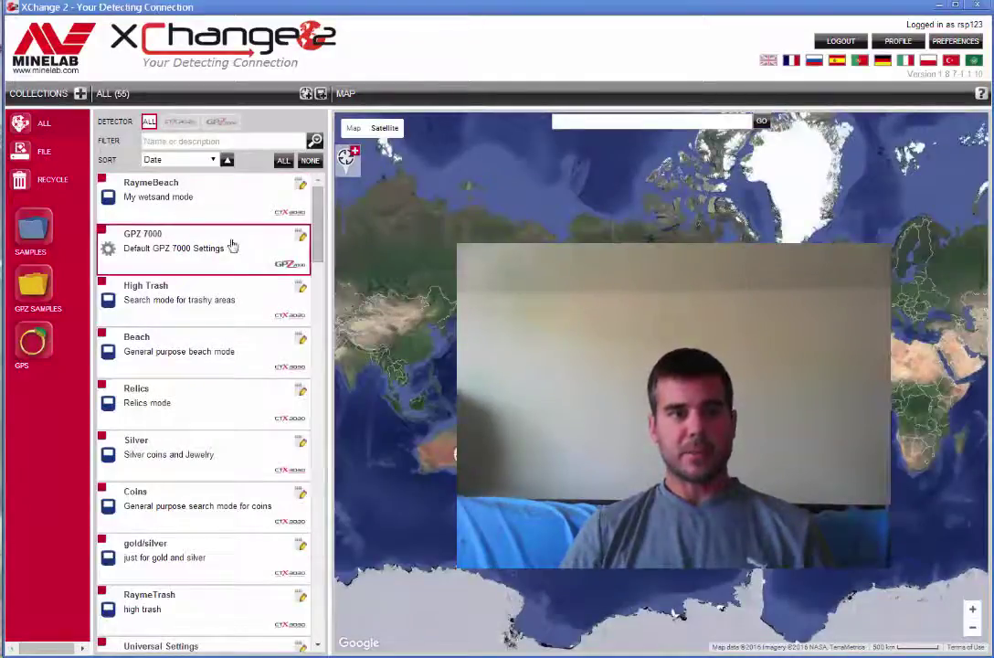
click(44, 123)
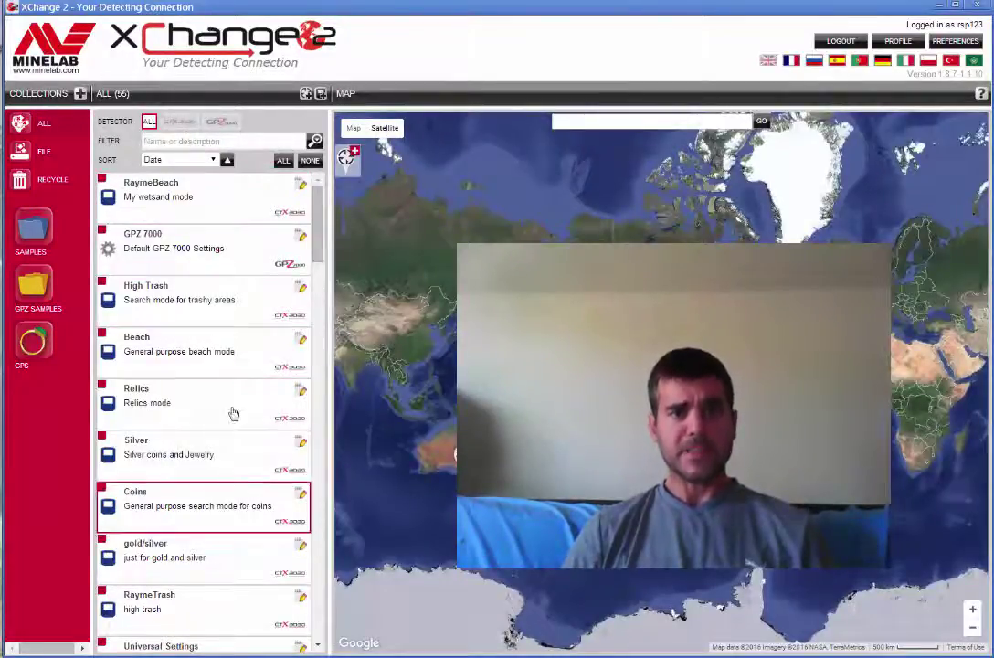
scroll(186, 272, down, 3)
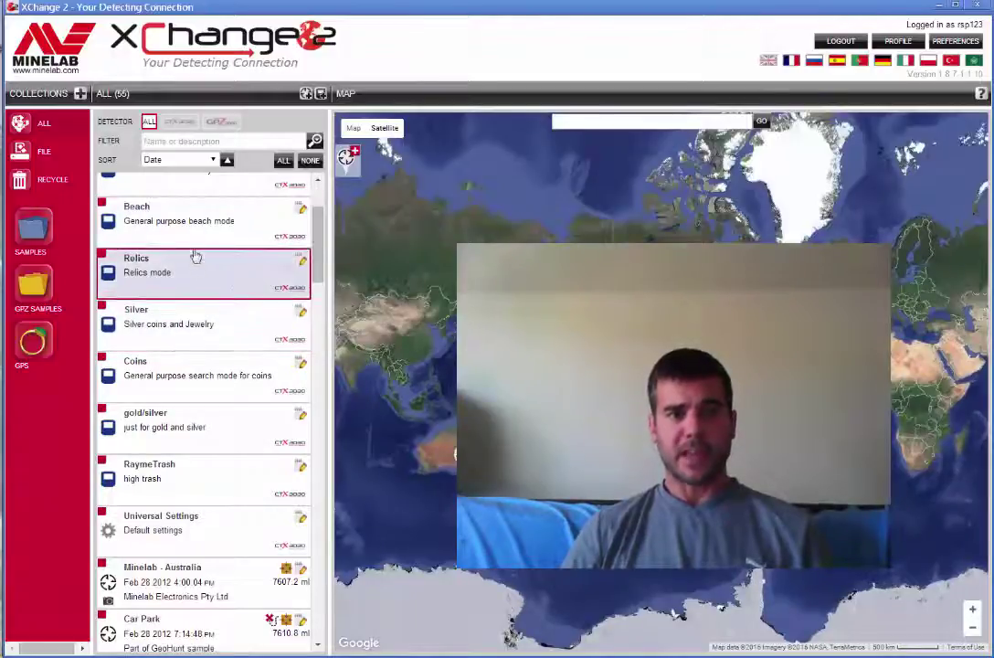
click(197, 126)
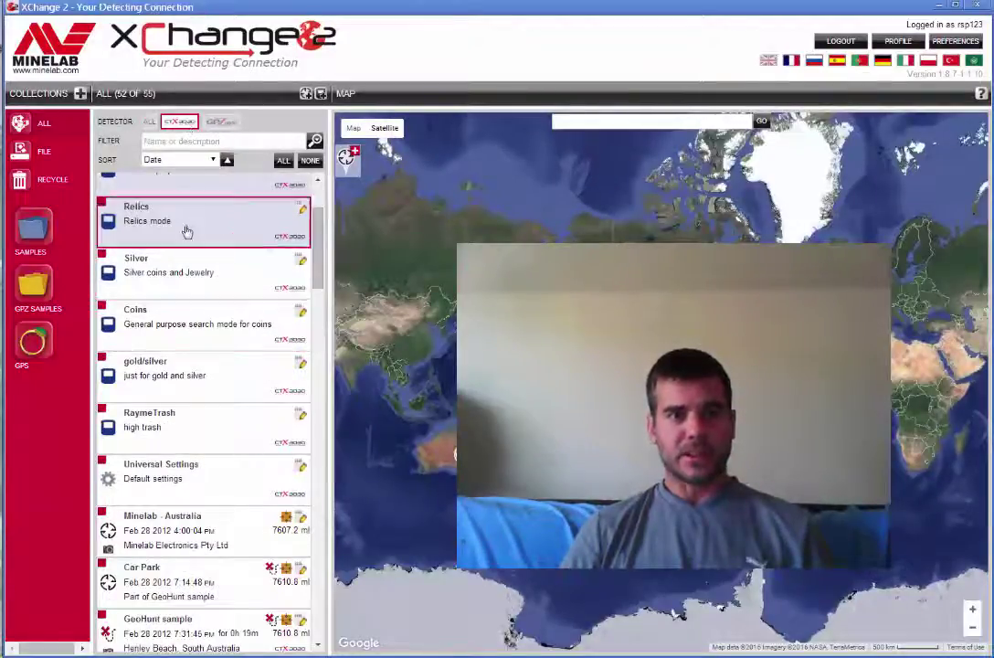
scroll(188, 317, up, 3)
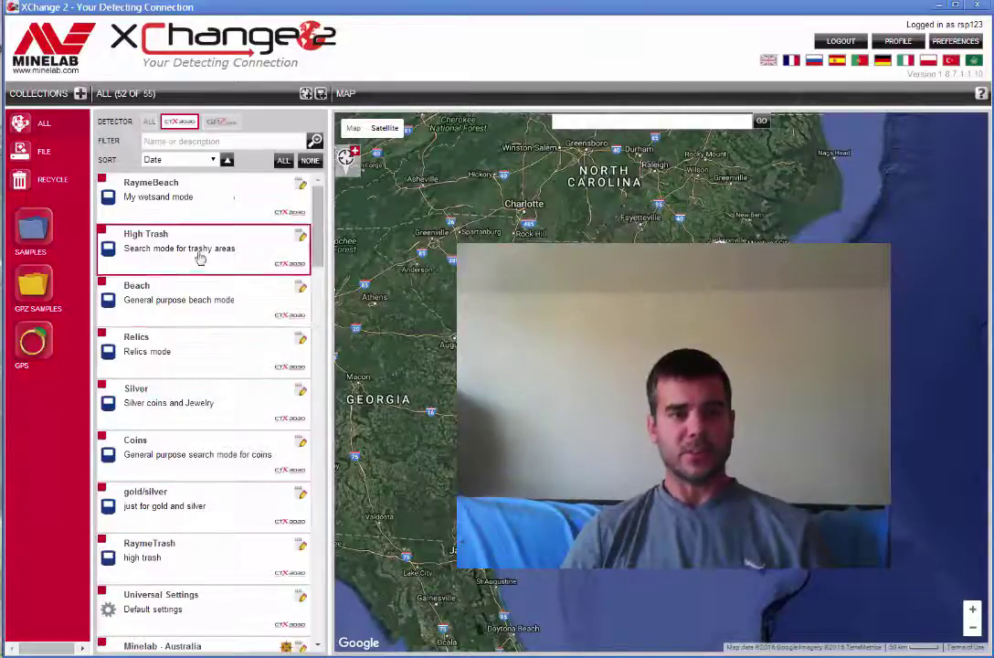
Open the Beach mode for editing to view its settings, and close it without changes
click(300, 288)
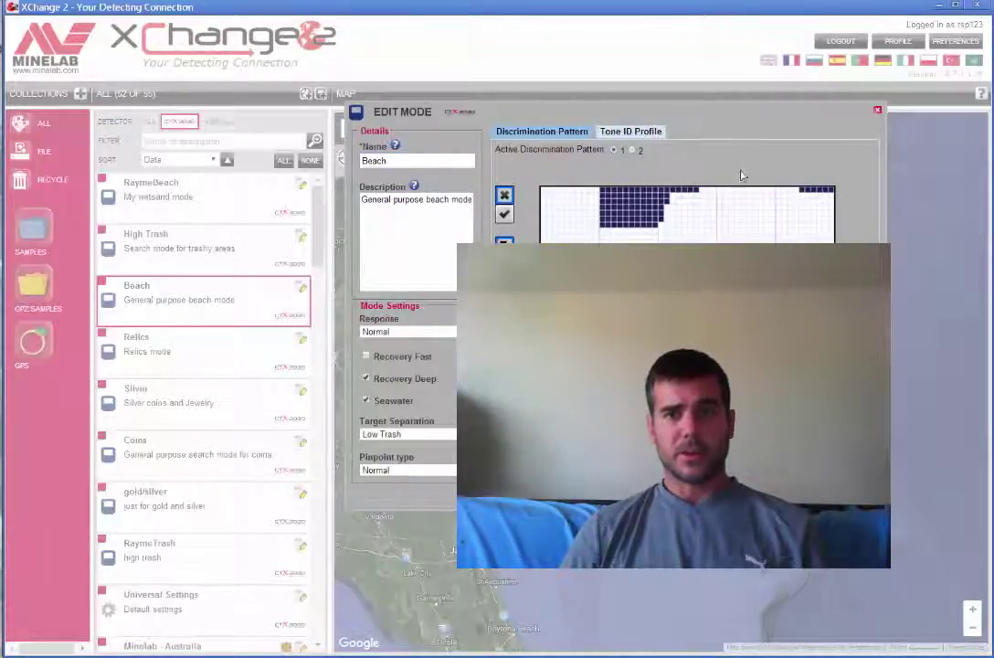
click(879, 115)
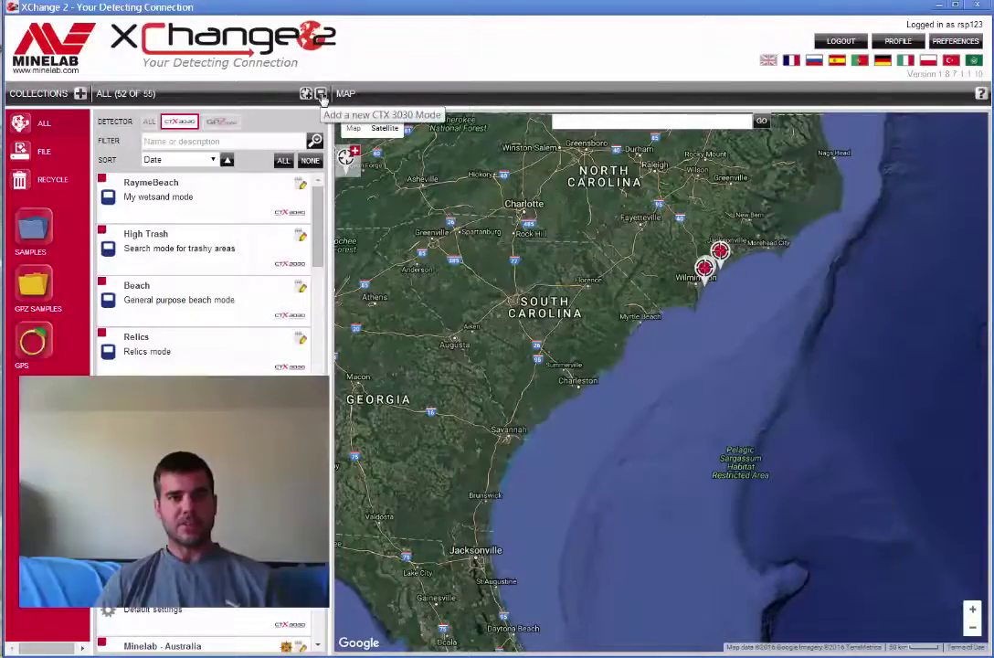
Add a new CTX 3030 mode to the Samples collection
click(320, 94)
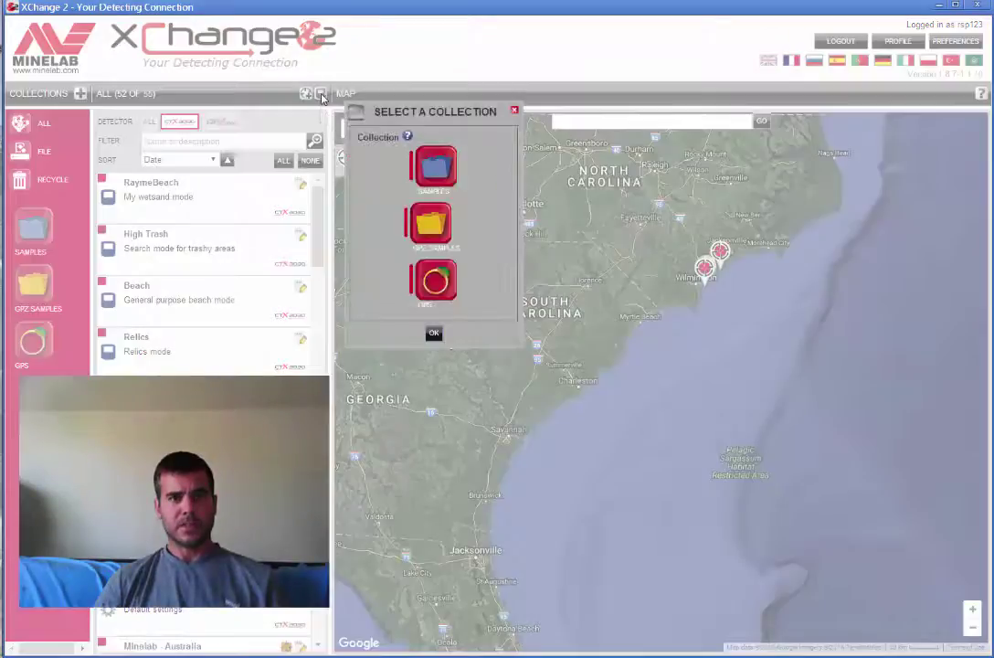
click(435, 167)
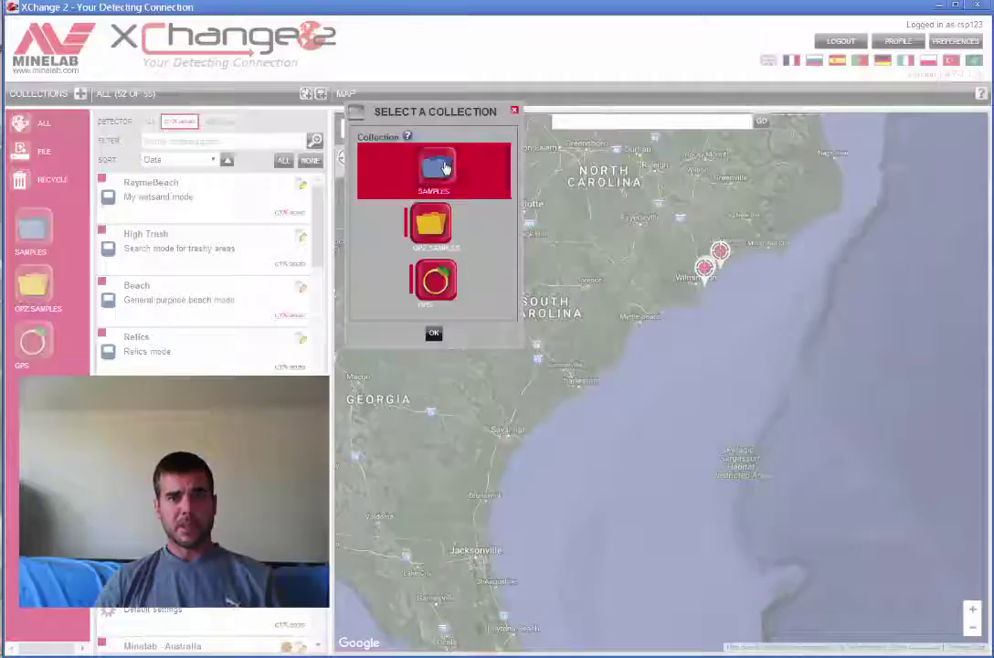
click(434, 334)
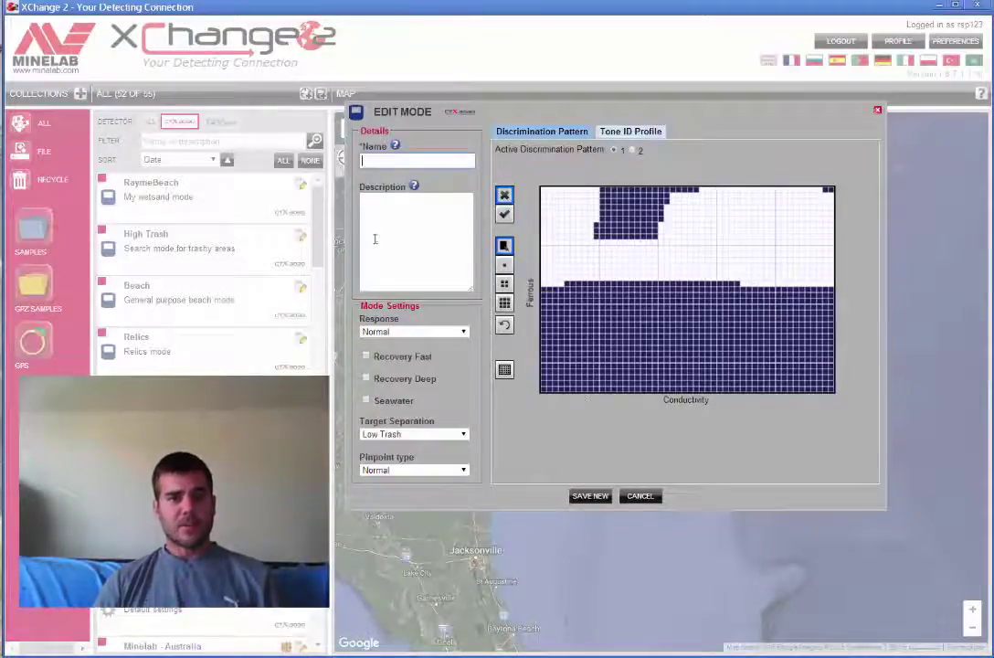
Reject a small block of cells in the lower area of discrimination pattern 2 with the nine-cell brush
click(632, 150)
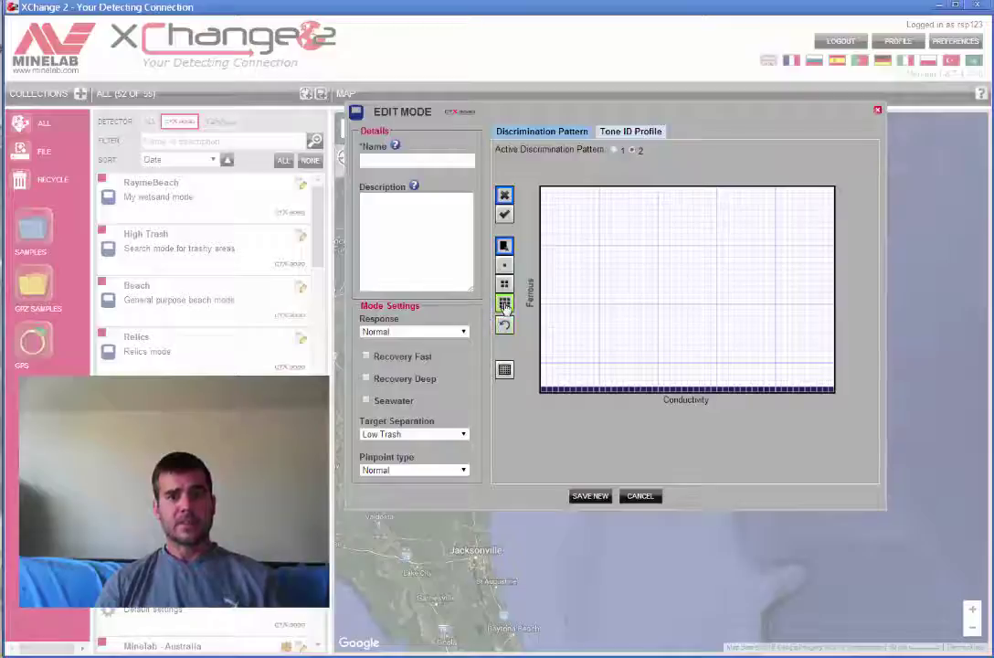
click(505, 244)
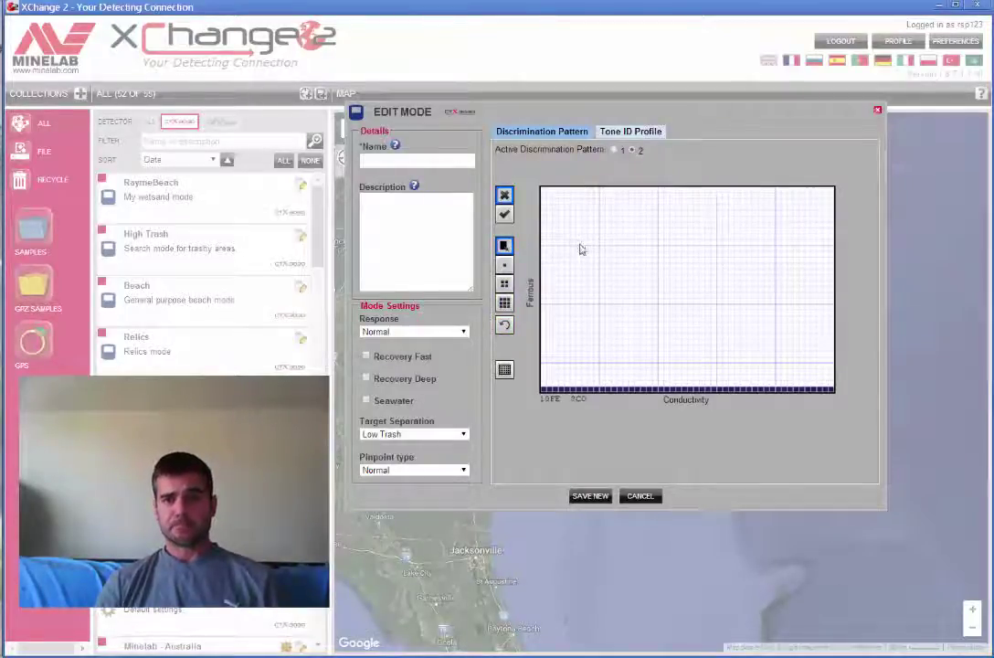
click(507, 305)
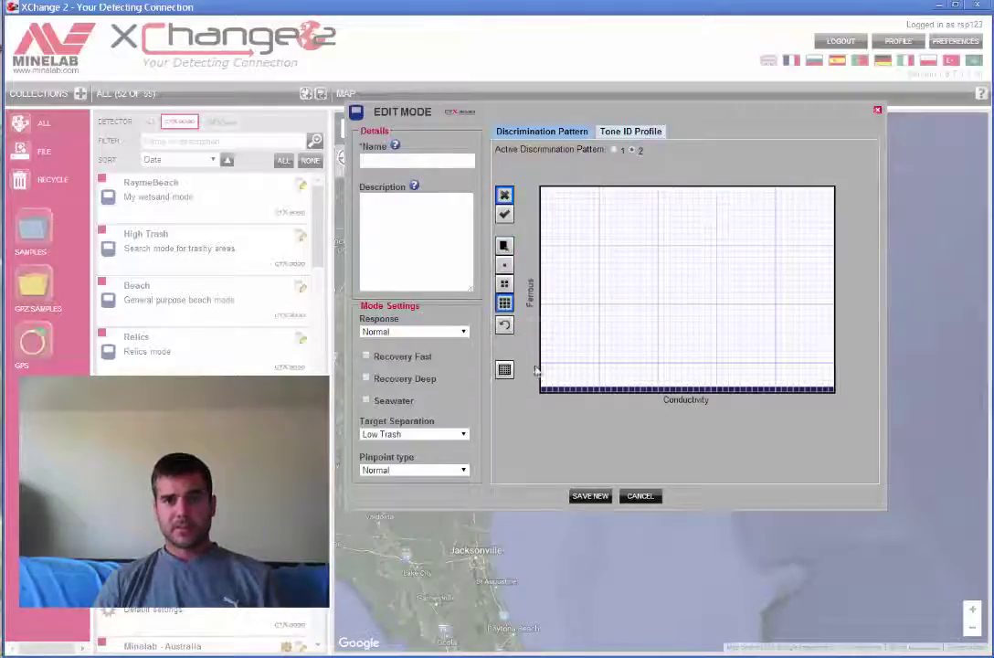
click(619, 334)
drag(619, 334, 615, 329)
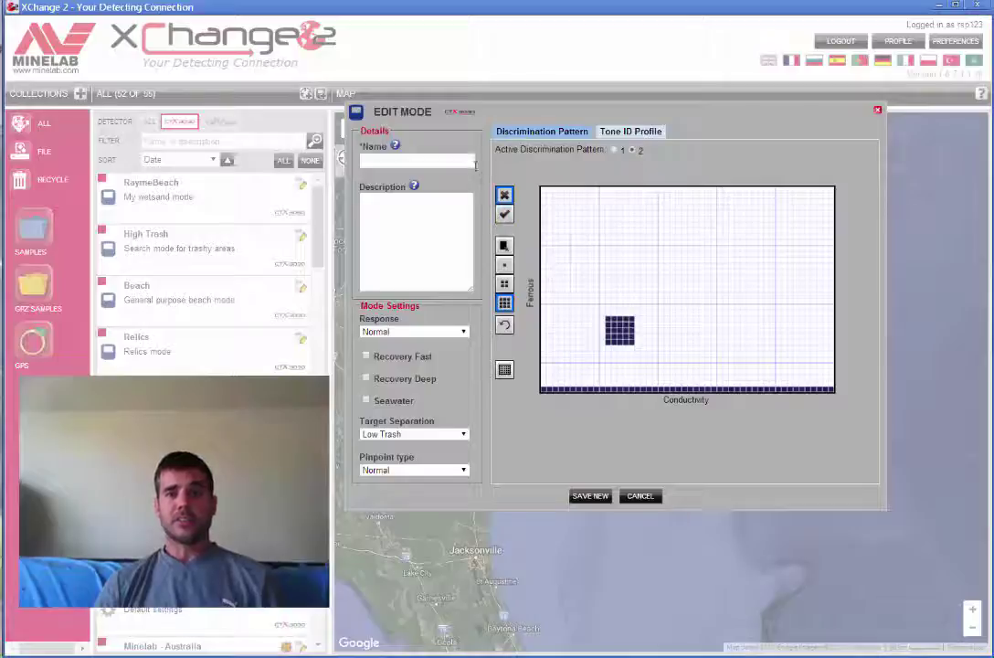
Return to discrimination pattern 1, choose the Normal response, and enable Recovery Deep and Seawater
click(612, 149)
click(410, 161)
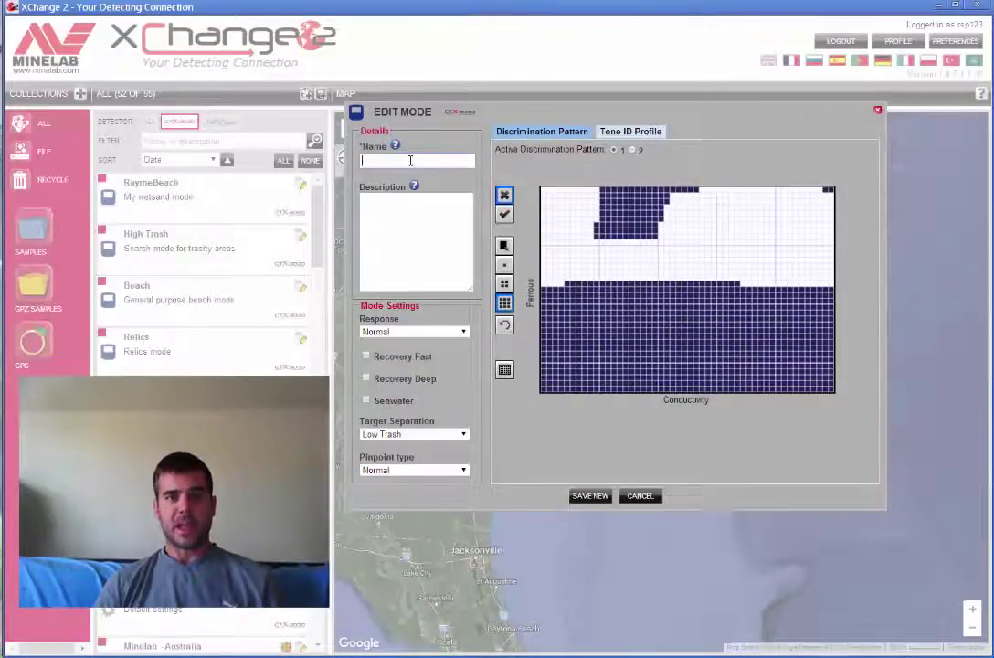
click(426, 331)
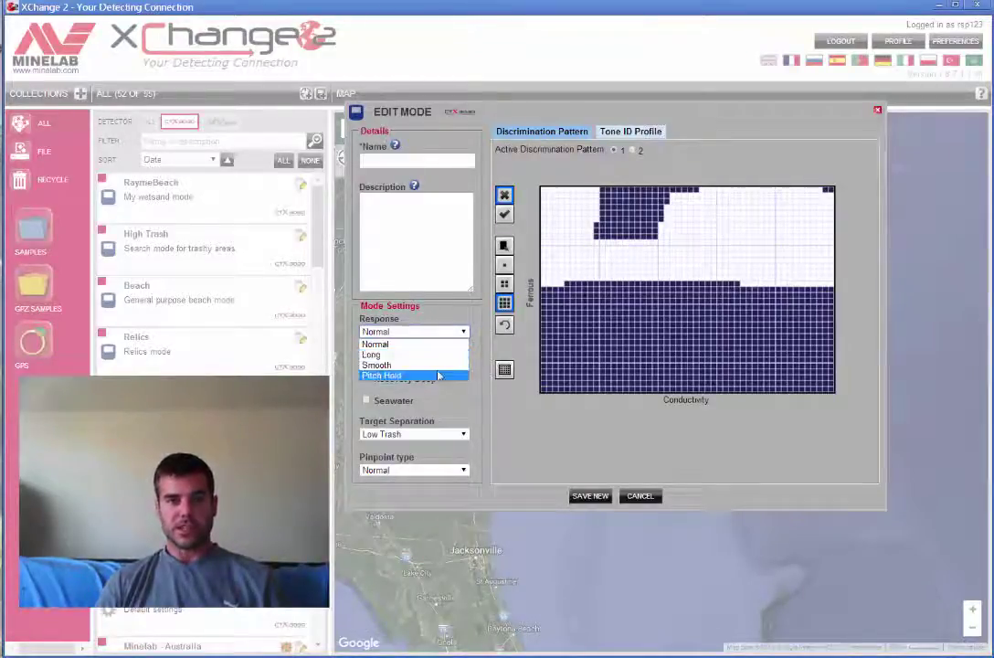
click(438, 343)
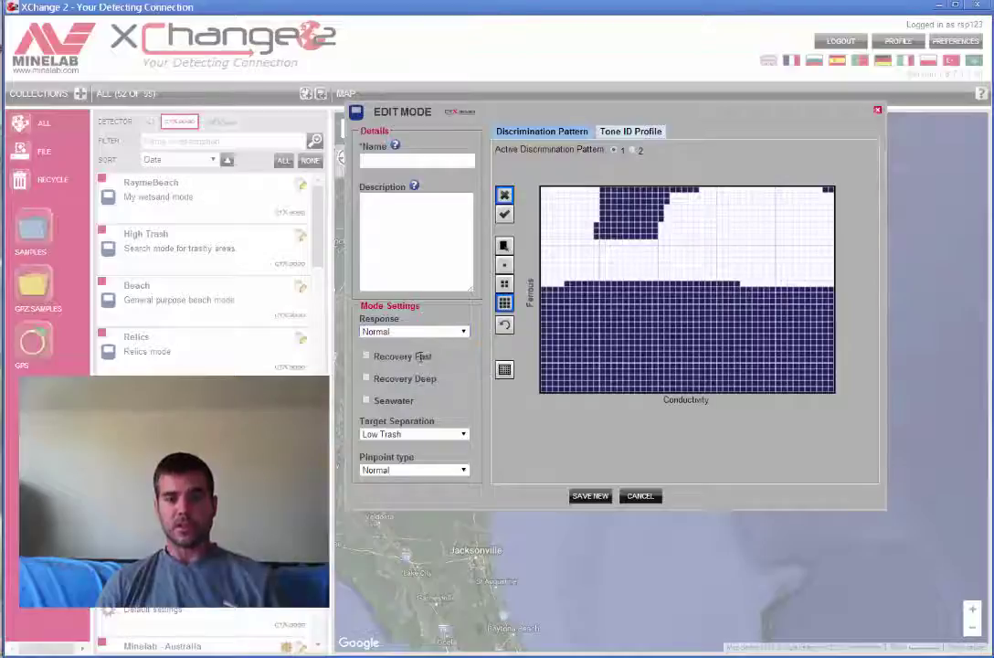
click(366, 379)
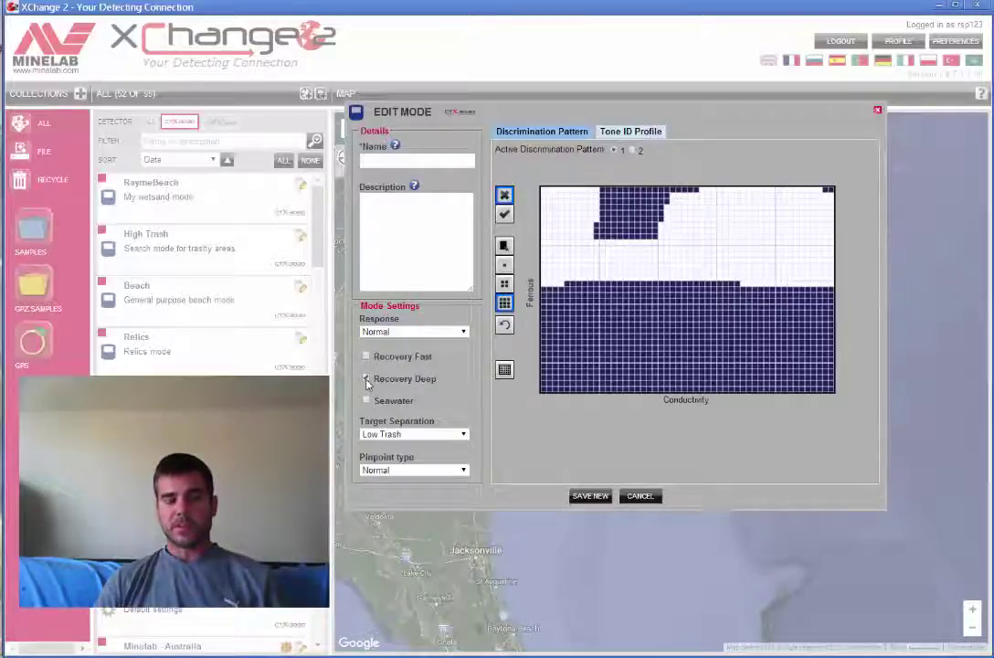
click(366, 402)
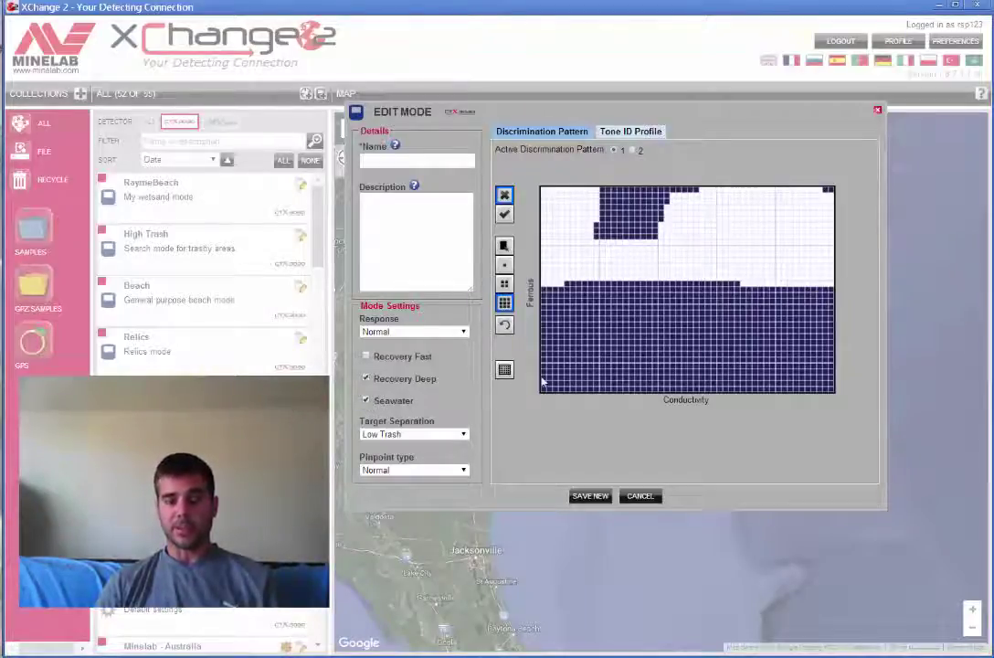
Choose Low Trash target separation and set the pinpoint type to Sizing
click(411, 434)
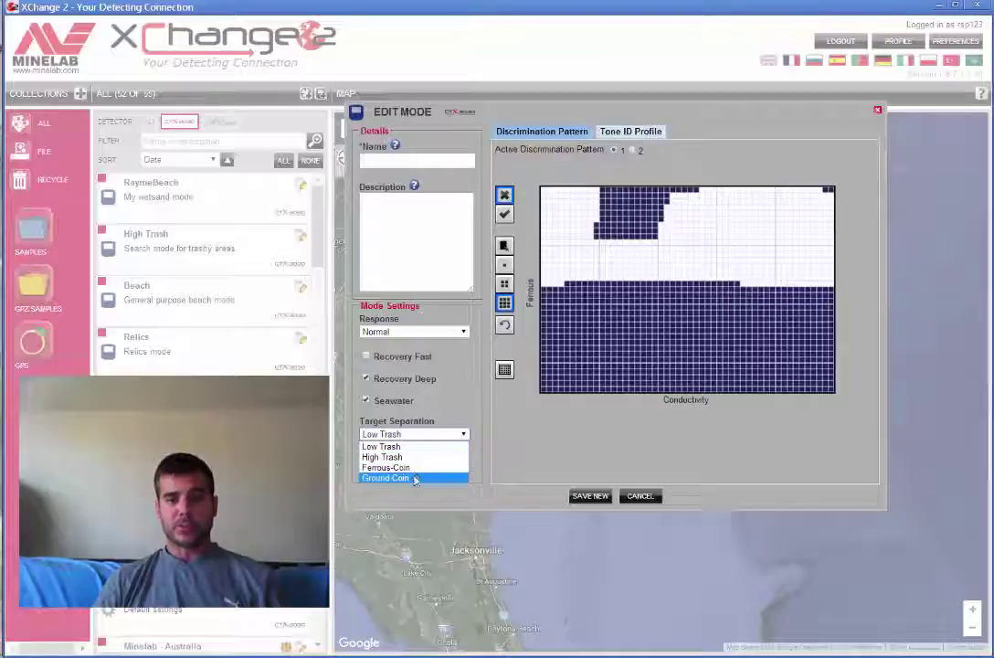
click(411, 446)
click(415, 469)
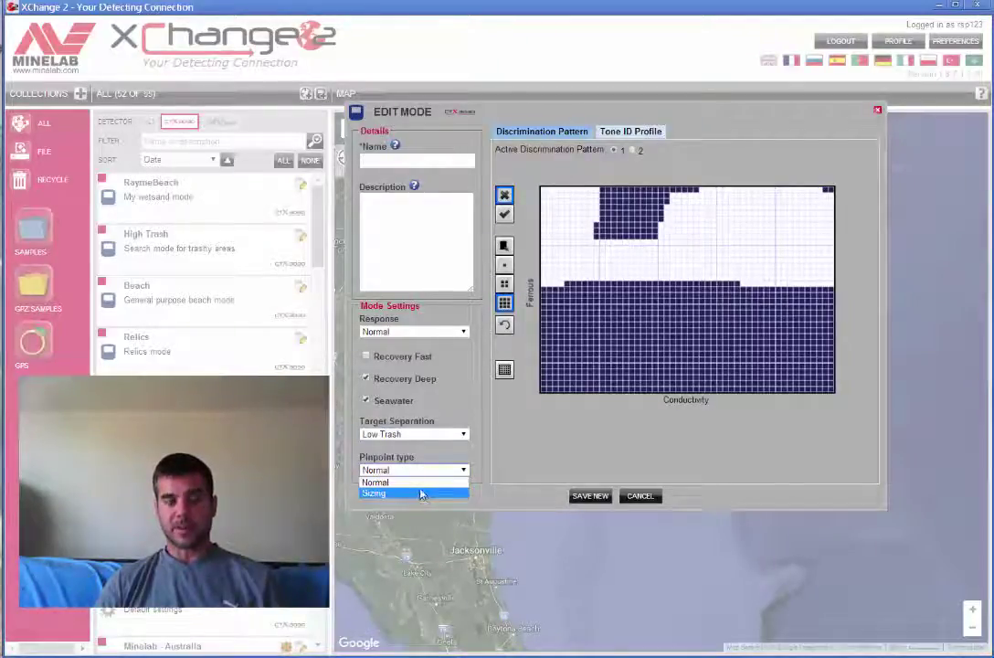
click(421, 494)
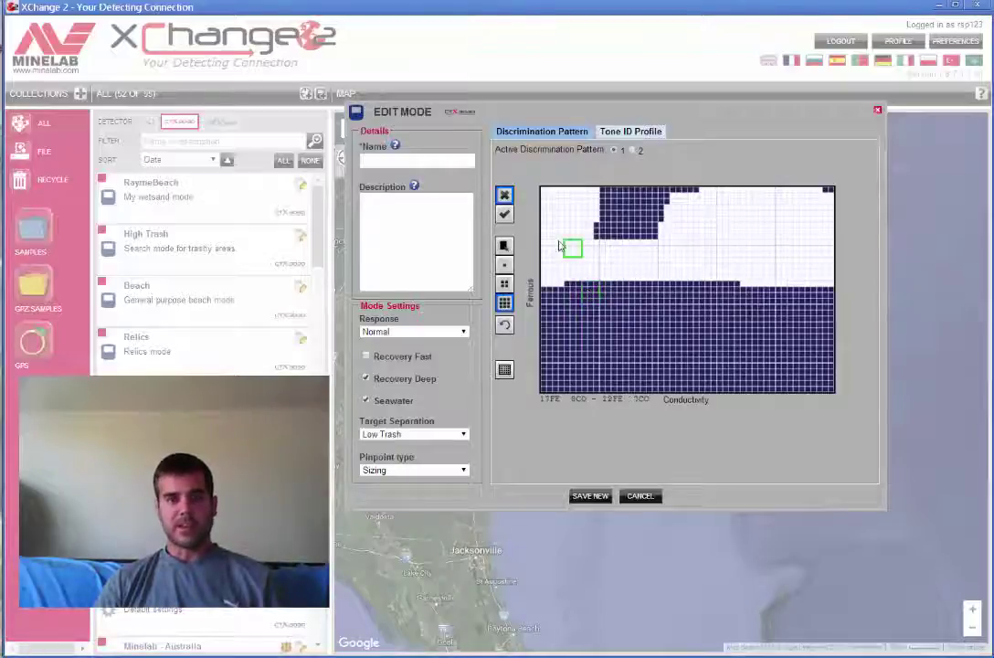
Accept a large area in the lower half of discrimination pattern 1 with the nine-cell brush
click(505, 303)
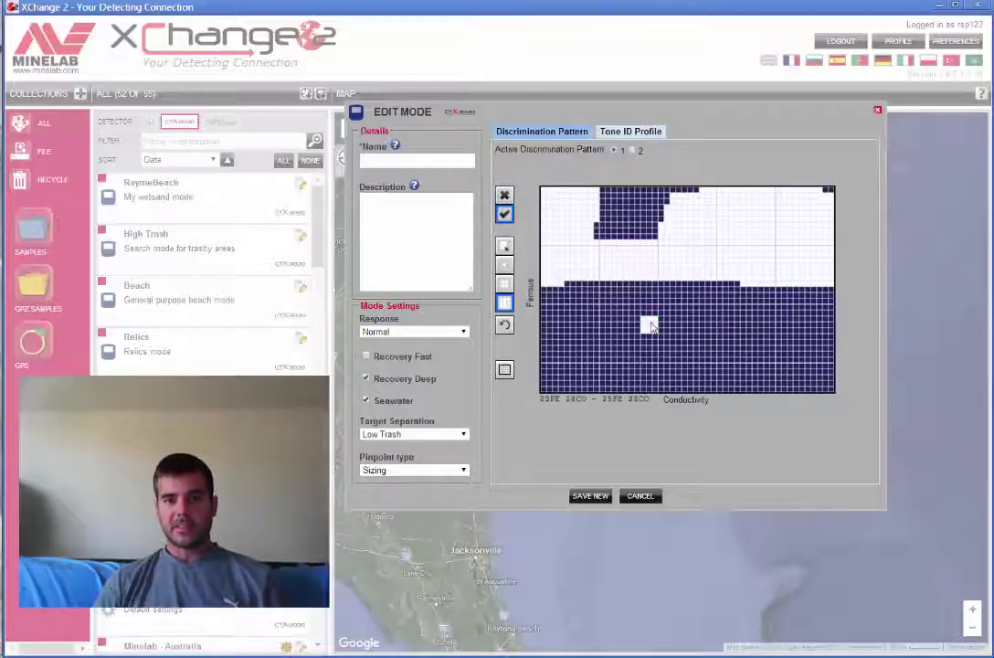
mouse_move(644, 324)
mouse_down()
mouse_move(669, 326)
mouse_move(595, 340)
mouse_move(792, 337)
mouse_move(744, 322)
mouse_move(644, 320)
mouse_move(768, 352)
mouse_move(734, 356)
mouse_move(739, 371)
mouse_move(876, 380)
mouse_up()
mouse_move(672, 384)
mouse_down()
mouse_move(826, 383)
mouse_move(736, 391)
mouse_move(820, 332)
mouse_move(809, 329)
mouse_up()
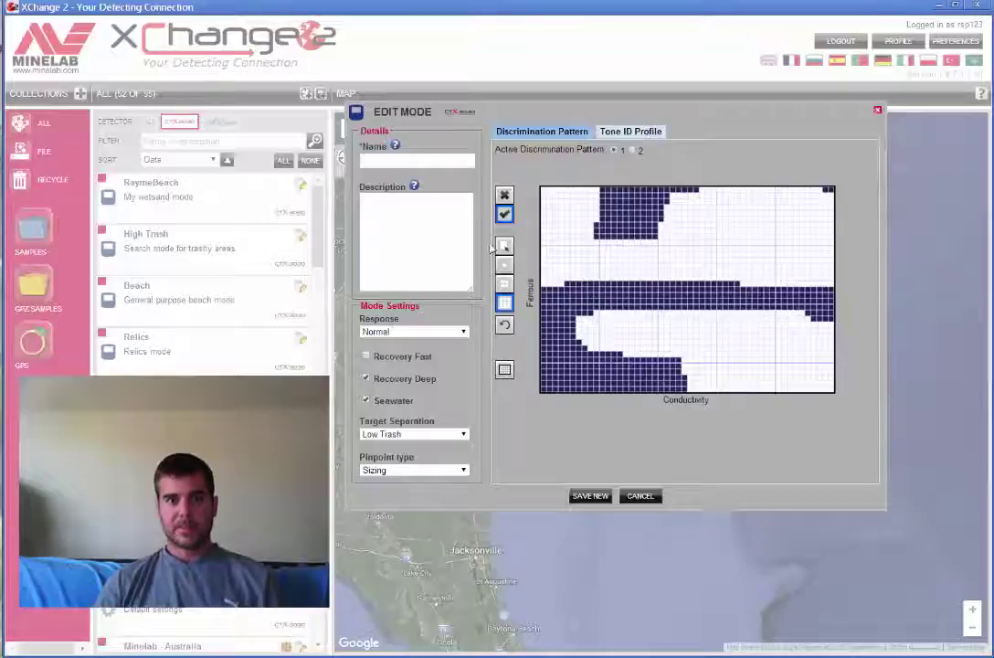
Reject a diagonal band of cells across the newly accepted area of pattern 1 with the nine-cell brush
click(504, 195)
click(504, 264)
click(504, 302)
drag(572, 303, 654, 352)
Reject three large overlapping rectangular areas across the middle of discrimination pattern 1 with the rectangle tool
click(504, 264)
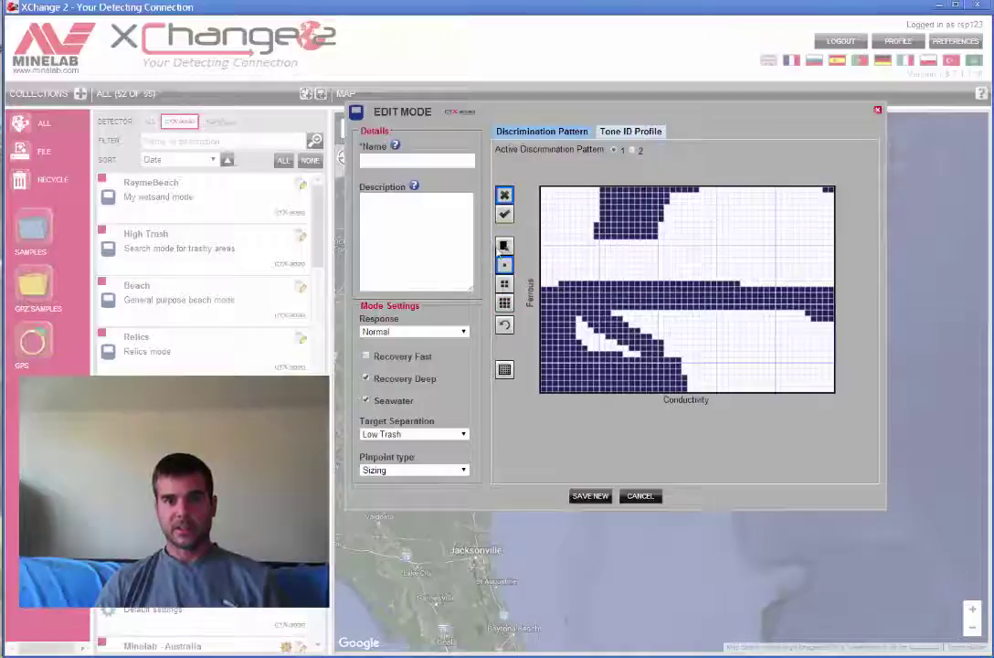
click(505, 245)
drag(602, 285, 725, 372)
drag(711, 222, 834, 358)
drag(543, 236, 782, 296)
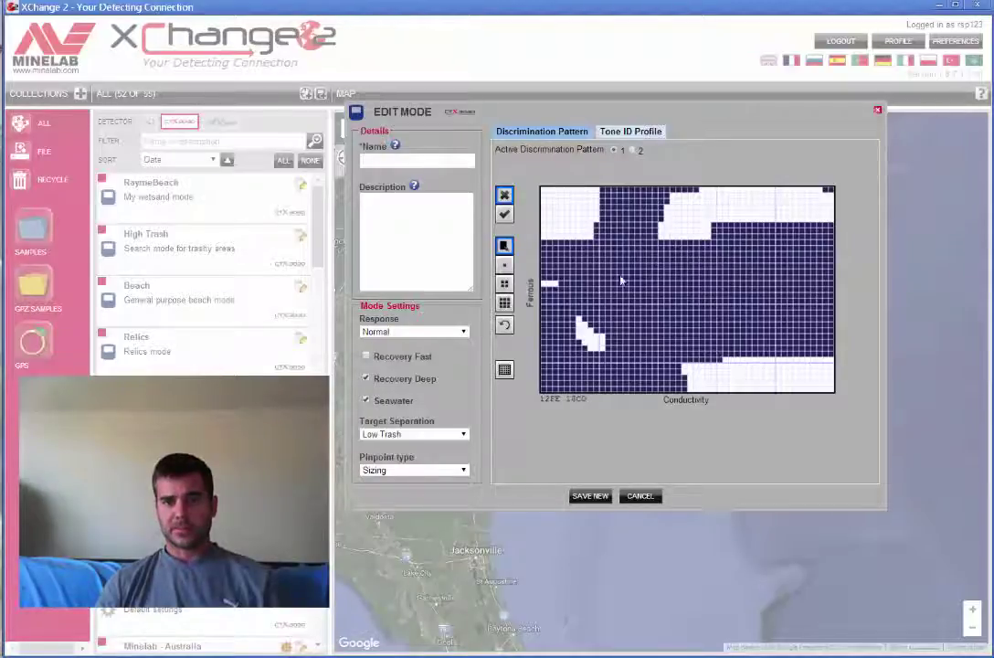
Compare discrimination patterns 1 and 2 by switching repeatedly between them, ending on pattern 1
click(632, 152)
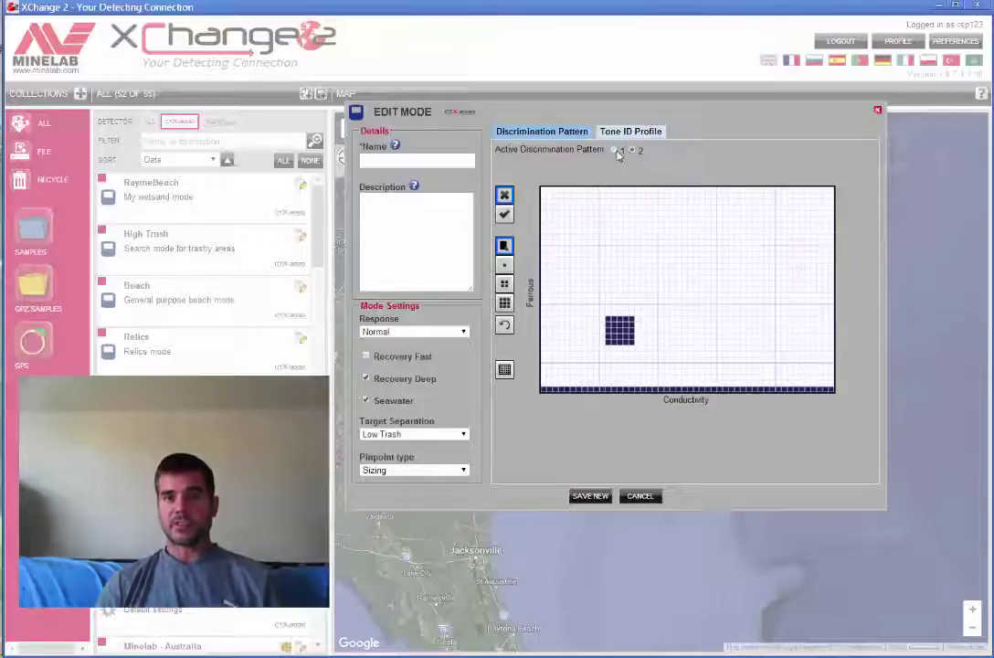
click(622, 150)
click(637, 152)
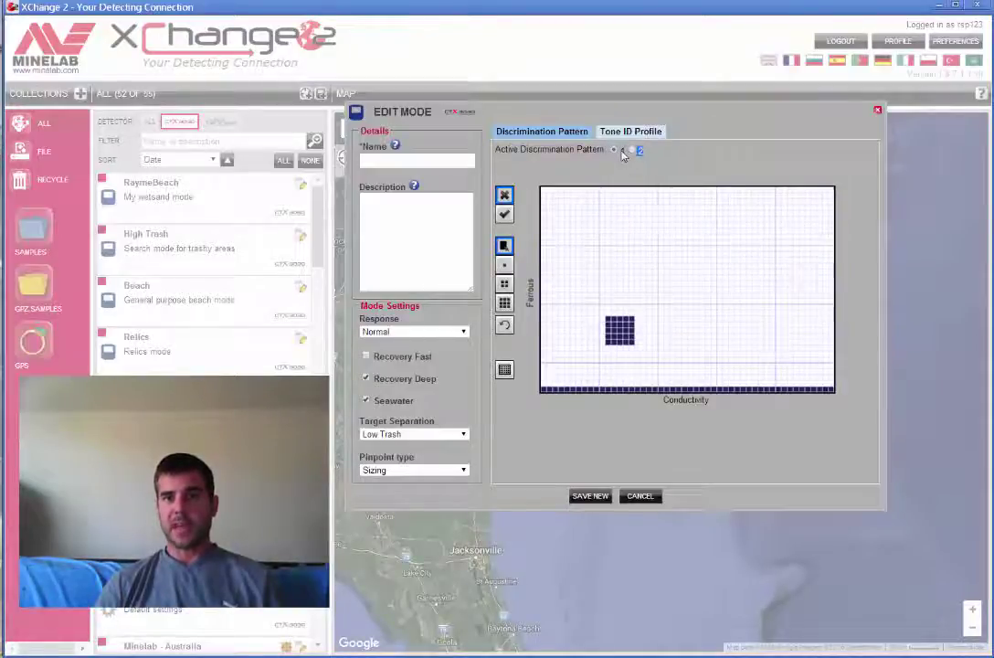
click(622, 152)
click(633, 151)
click(622, 152)
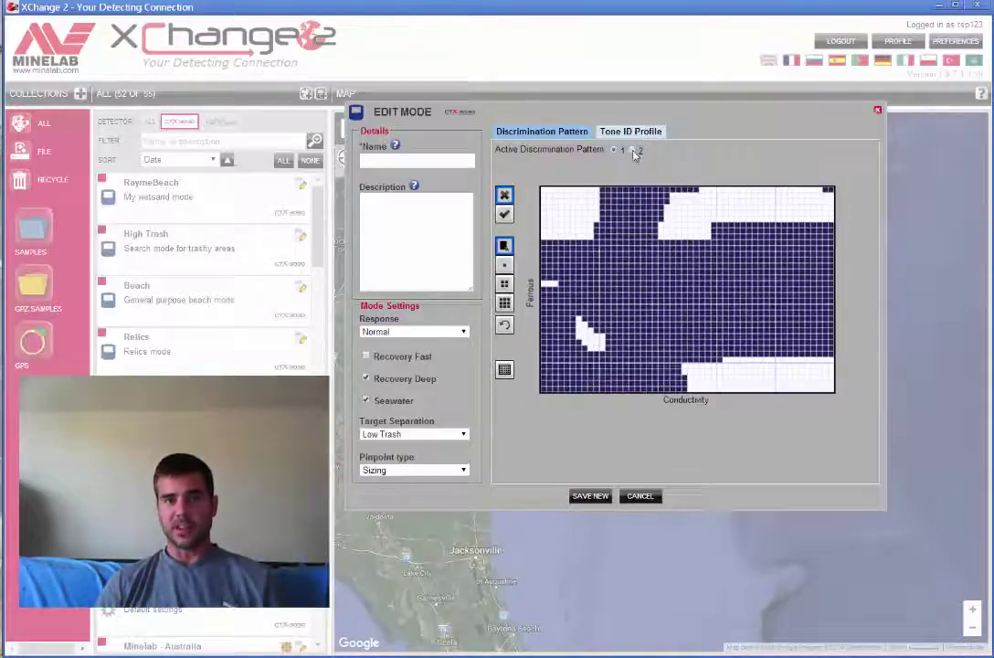
click(633, 152)
click(614, 152)
click(633, 151)
click(614, 151)
click(633, 151)
click(614, 152)
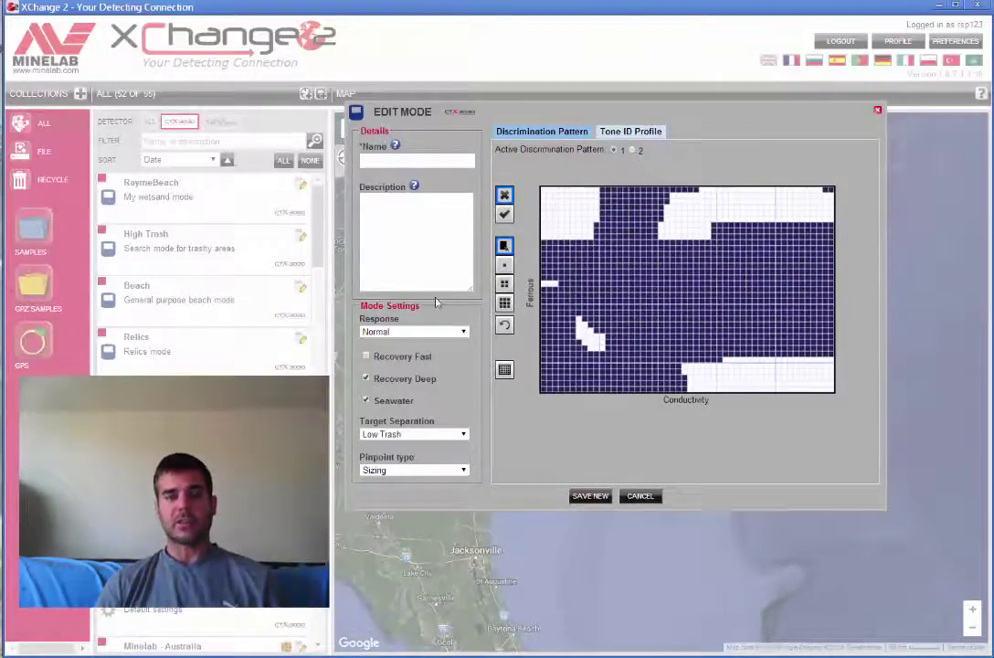
Accept a broad band of cells across the upper middle of pattern 1 with the nine-cell brush
click(505, 302)
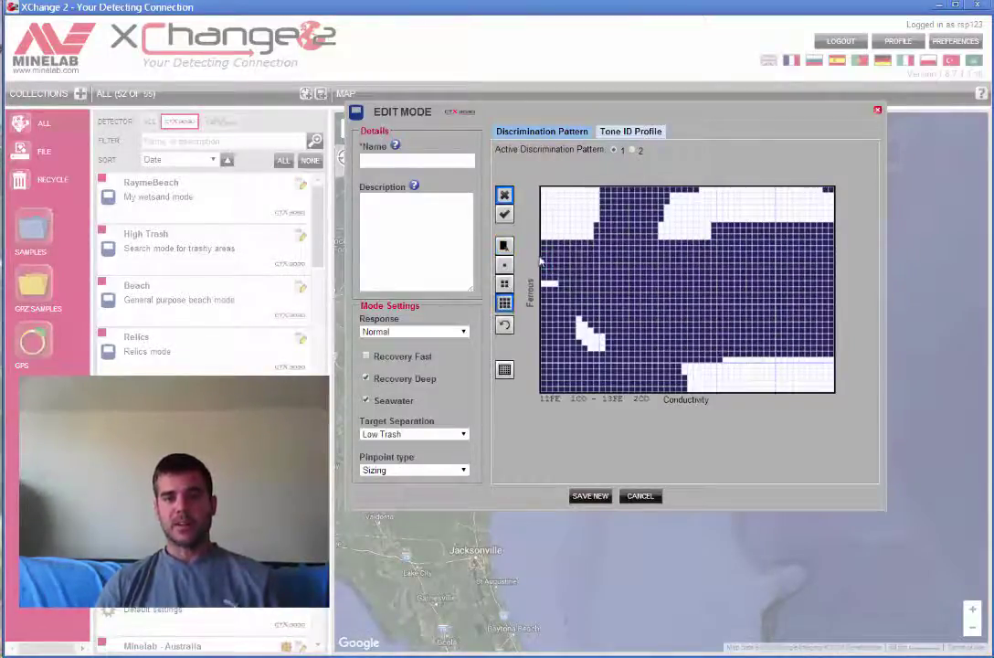
click(504, 213)
mouse_move(584, 217)
mouse_down()
mouse_move(750, 240)
mouse_move(775, 256)
mouse_move(700, 242)
mouse_move(793, 248)
mouse_move(879, 278)
mouse_move(725, 248)
mouse_move(791, 234)
mouse_move(809, 258)
mouse_move(803, 289)
mouse_up()
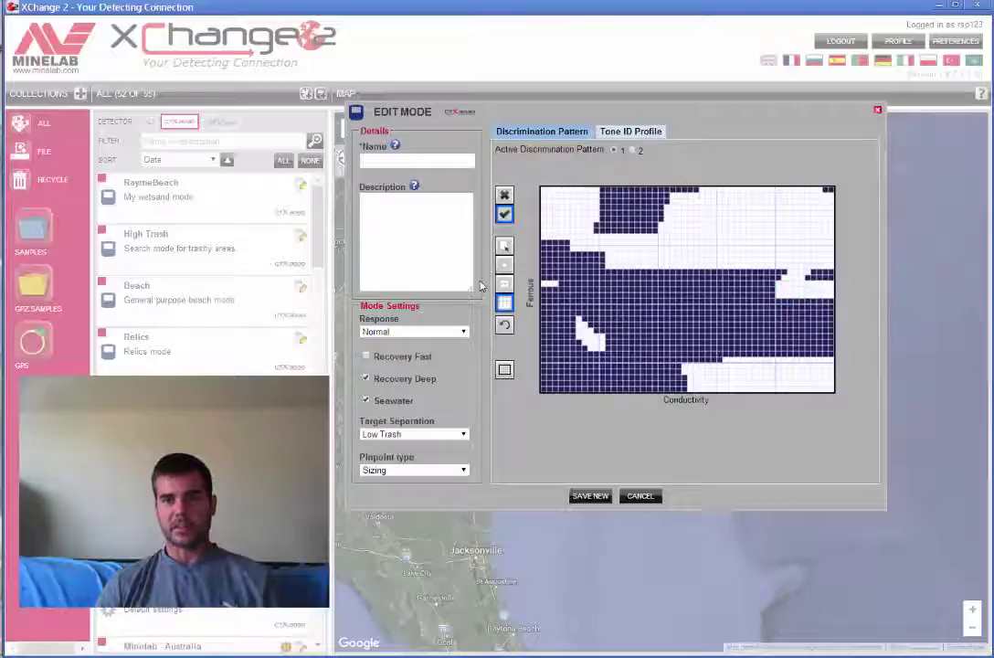
Accept the rejected block of cells in the lower area of discrimination pattern 2 and check the Tone ID Profile
click(632, 150)
mouse_move(624, 345)
mouse_down()
mouse_move(598, 333)
mouse_move(629, 348)
mouse_move(612, 340)
mouse_up()
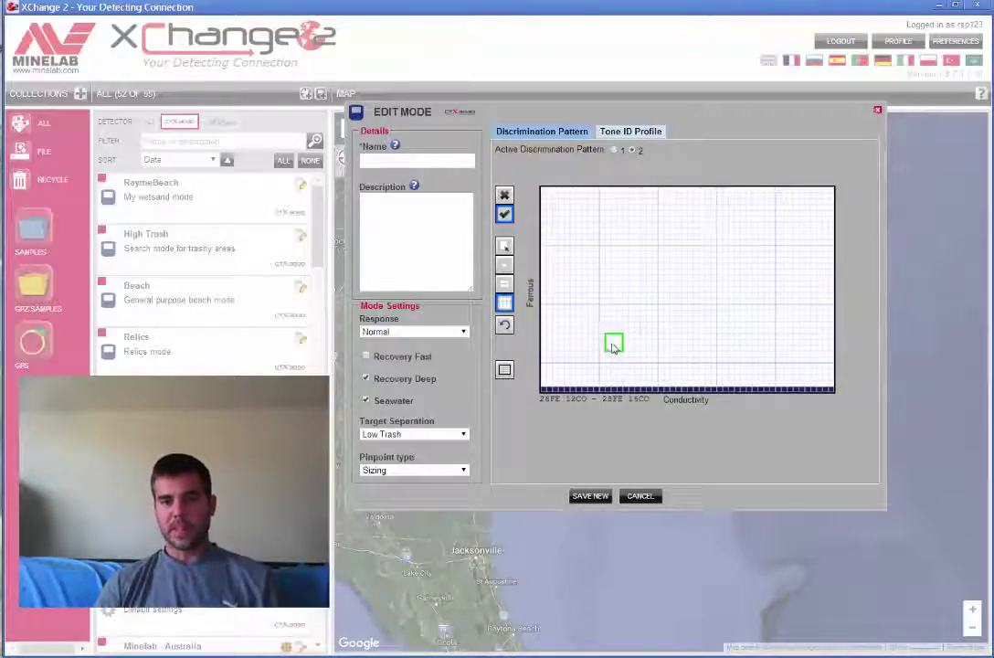
click(633, 134)
click(537, 132)
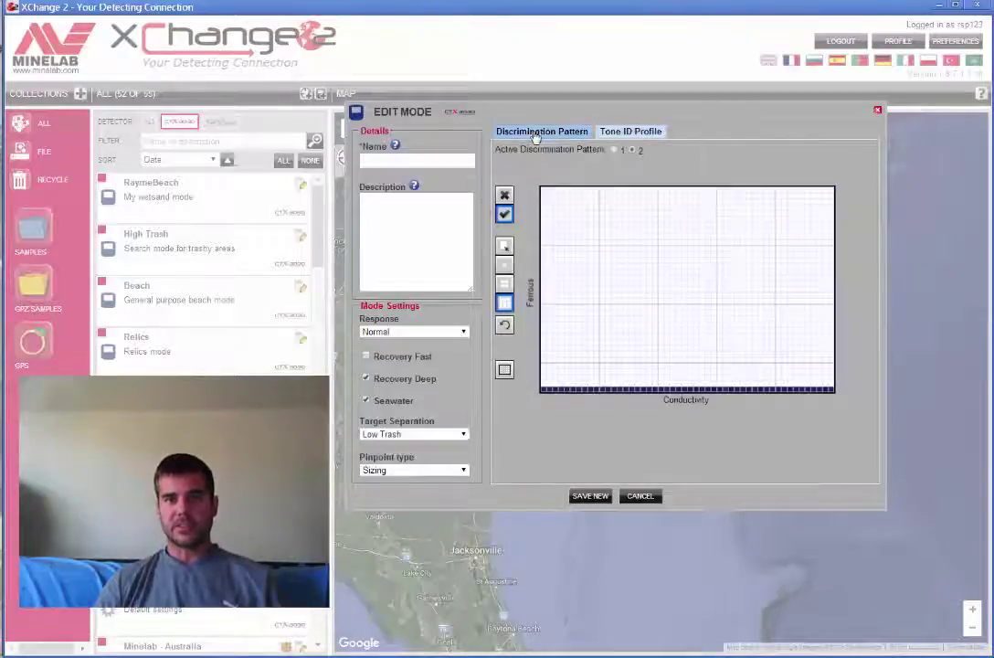
Preview the lowest and highest tones of the 50 Conductive Tones profile, and switch the Tone ID Profile to Combined
click(654, 134)
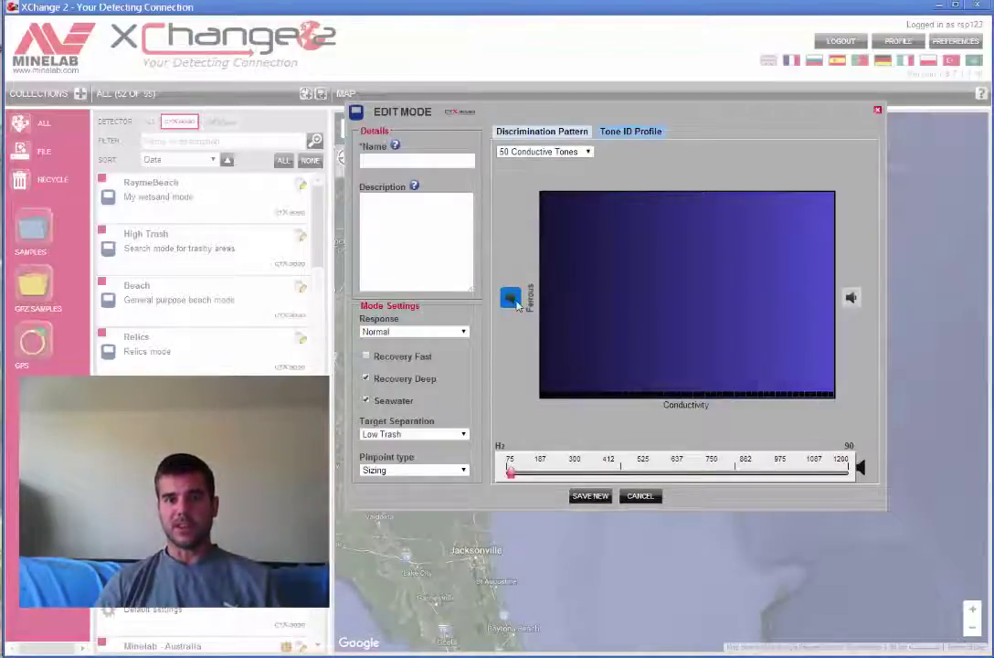
click(852, 299)
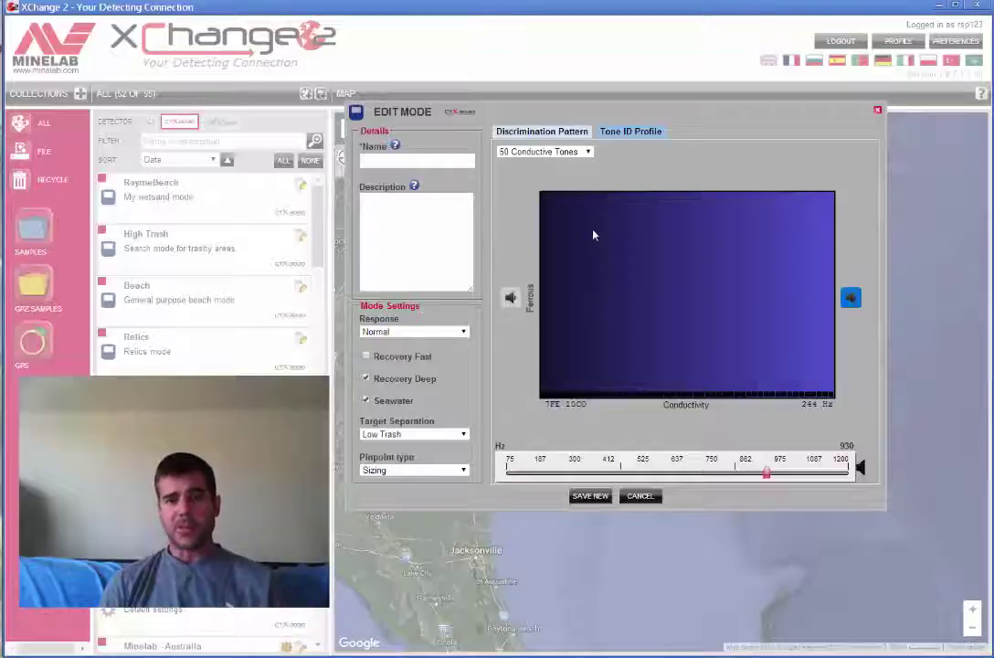
click(587, 152)
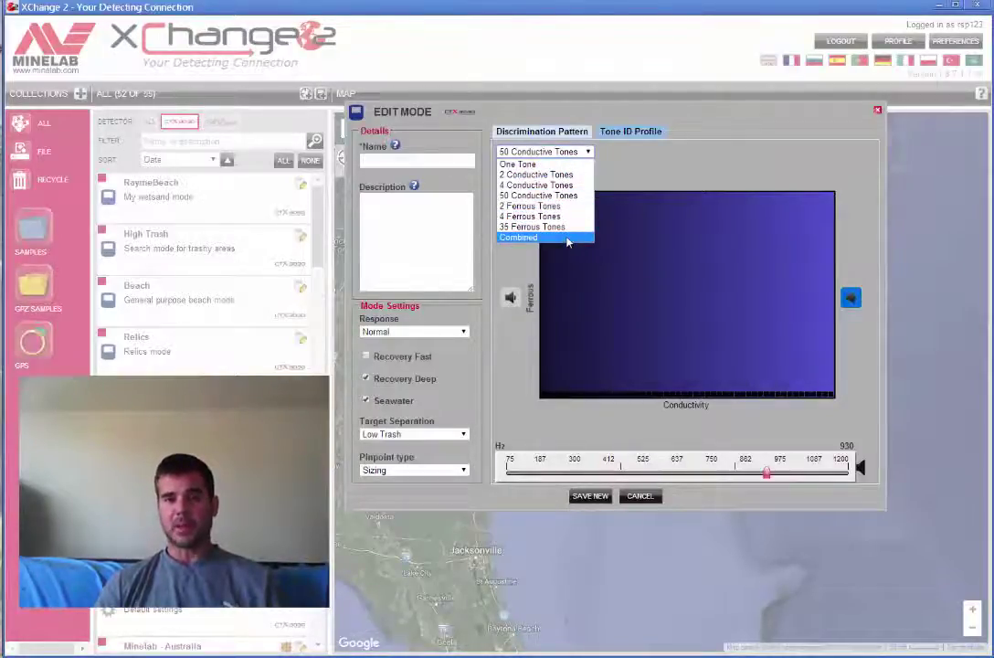
click(566, 238)
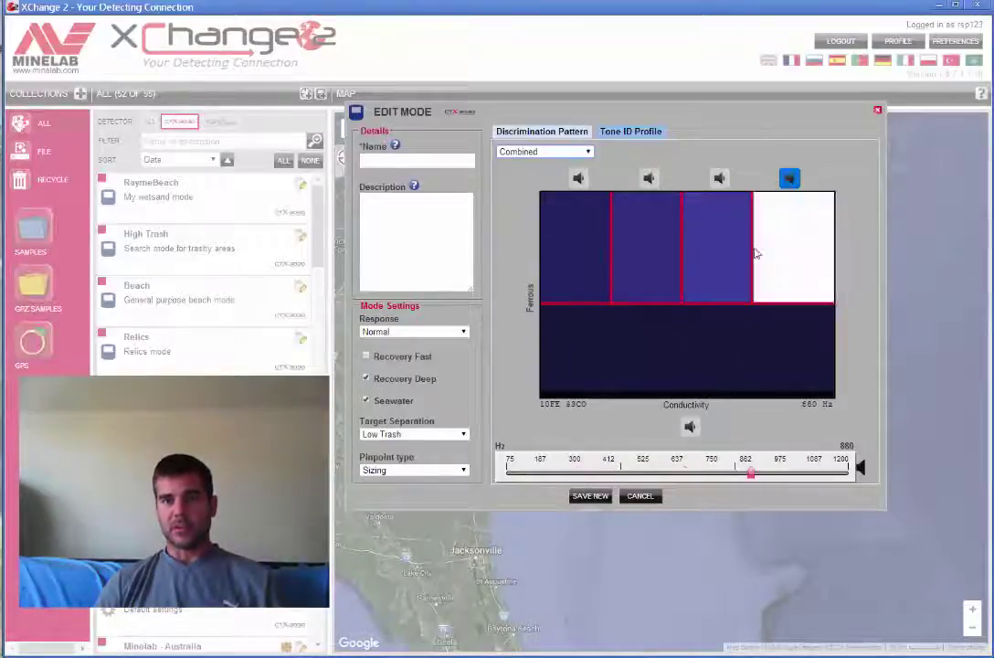
Narrow the second conductive tone region, shift the third divider slightly towards higher conductivity, and move the ferrous boundary down
drag(611, 236, 622, 237)
drag(684, 244, 659, 241)
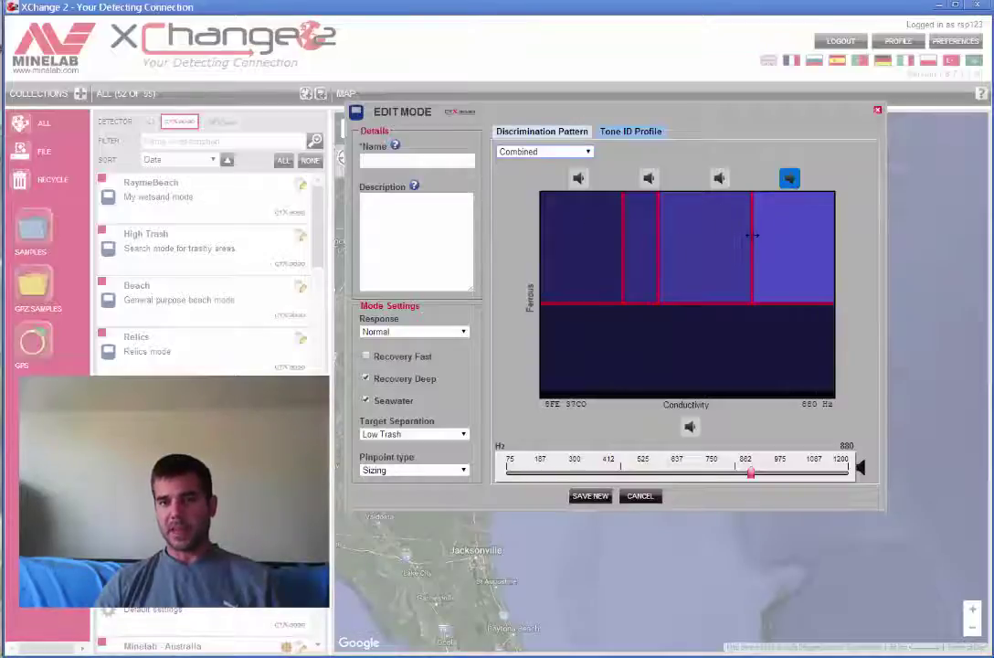
drag(753, 237, 758, 235)
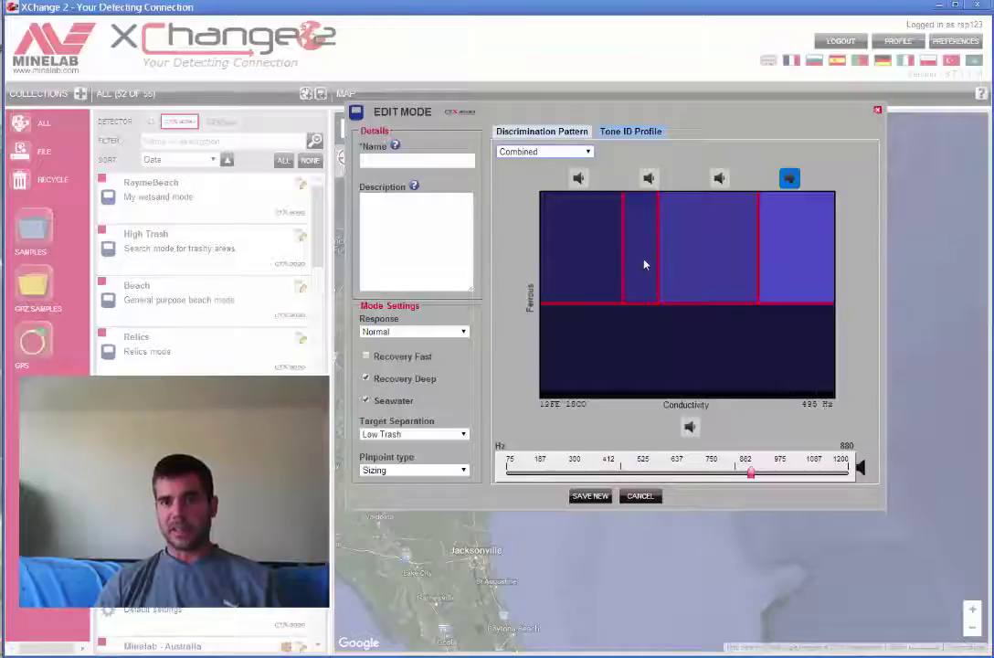
drag(702, 299, 703, 328)
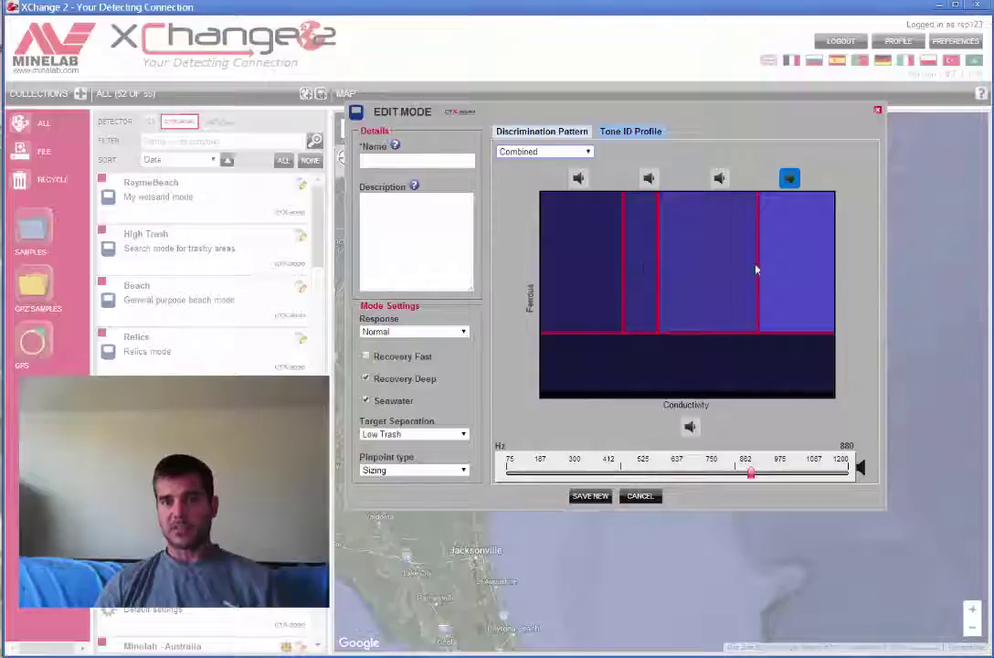
Set the ferrous region's tone to 165 Hz and play it
click(689, 428)
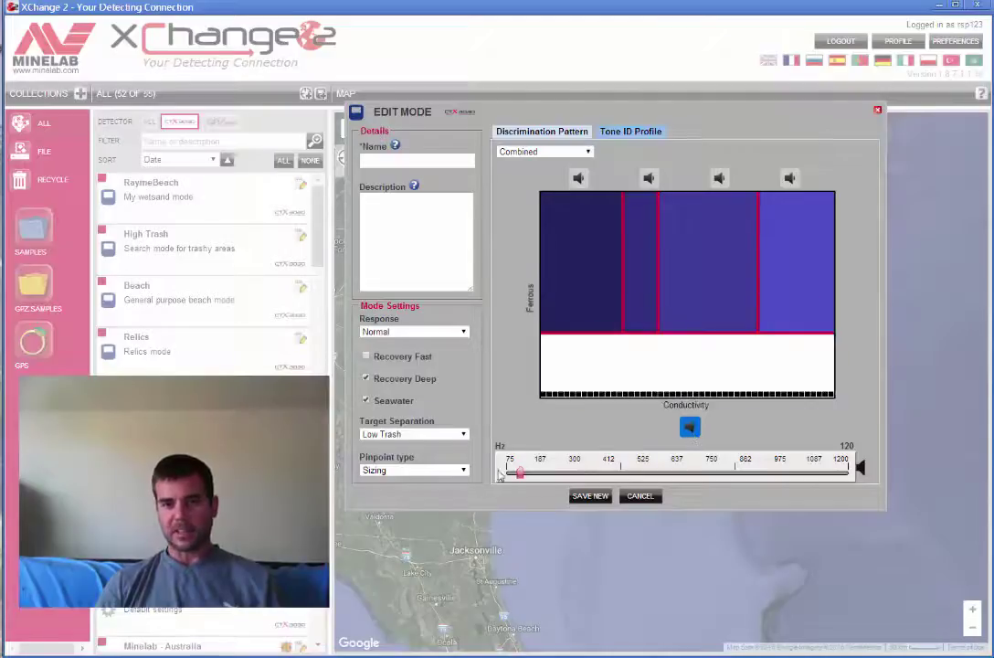
drag(520, 475, 533, 473)
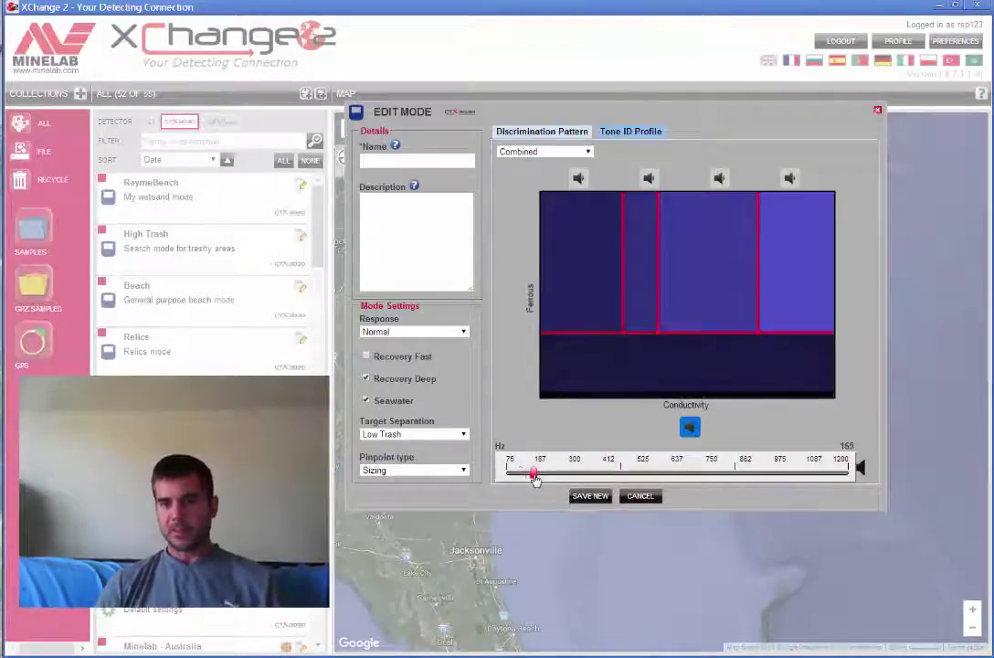
click(691, 429)
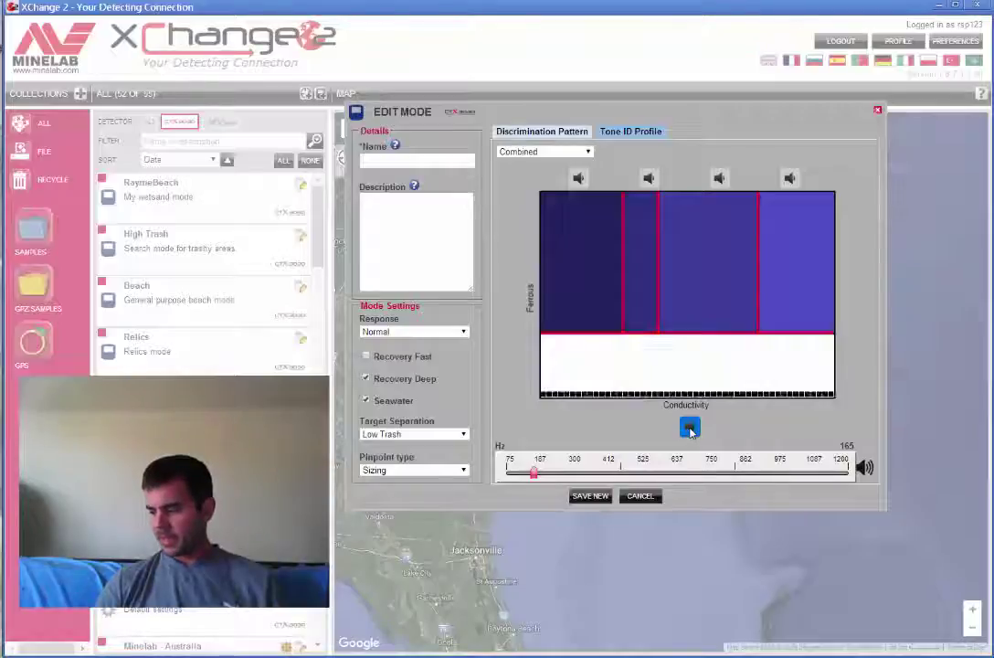
Listen to the tones of the four conductive regions in order of increasing conductivity
click(580, 178)
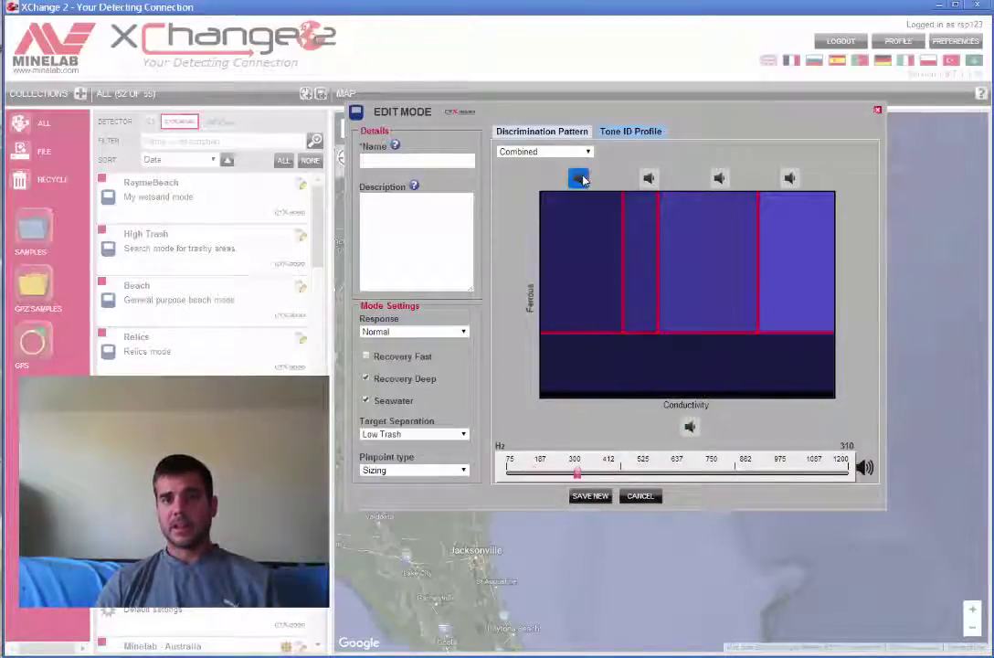
click(649, 179)
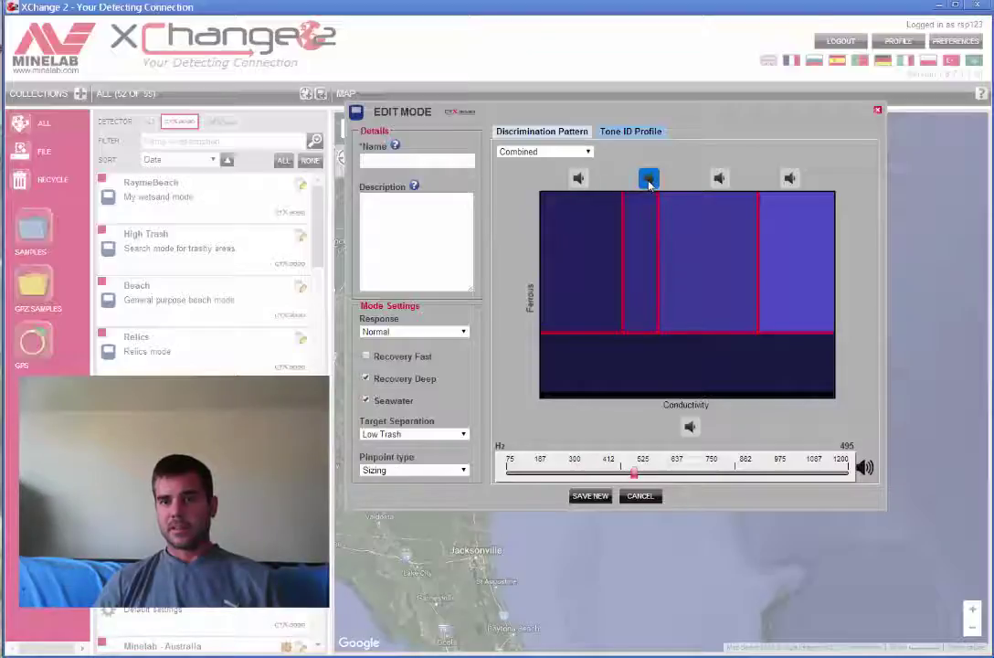
click(718, 179)
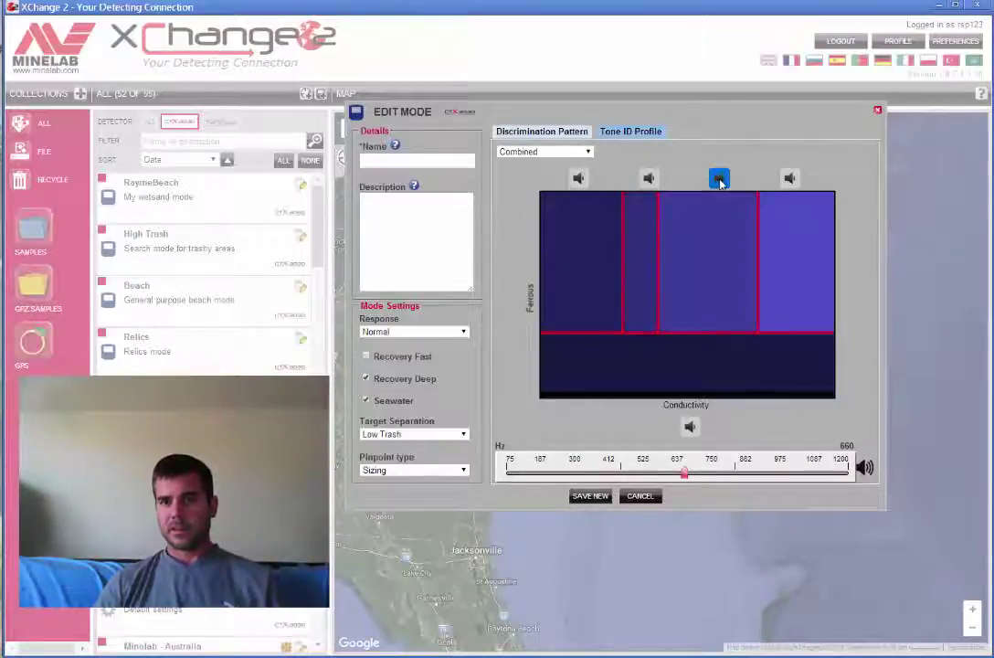
click(789, 179)
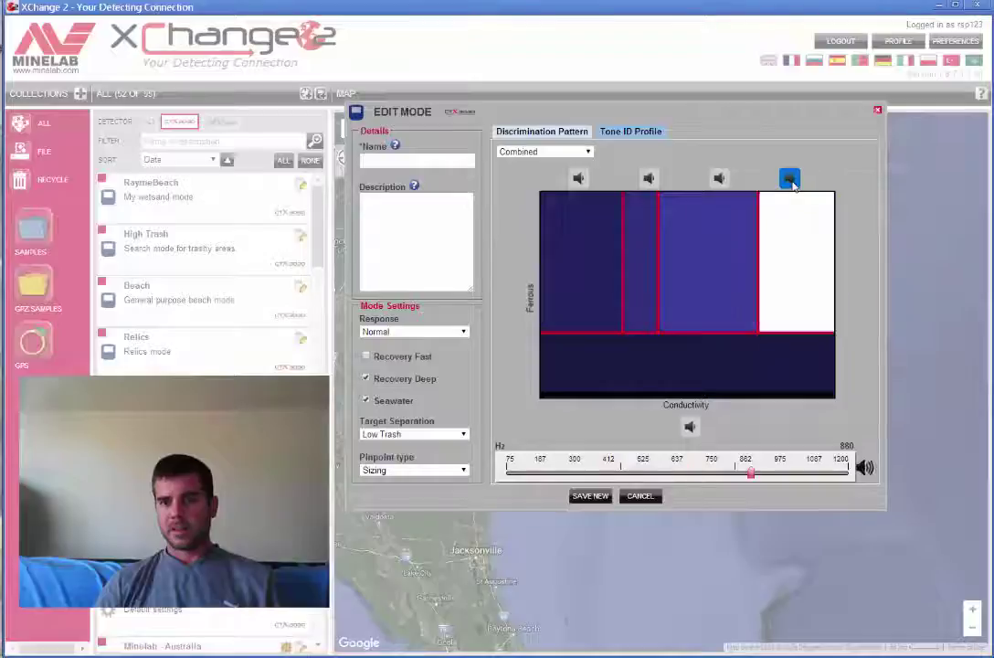
Set the highest-conductivity region's tone to 1200 Hz and raise the third conductive region's tone to about 881 Hz
drag(755, 481, 851, 482)
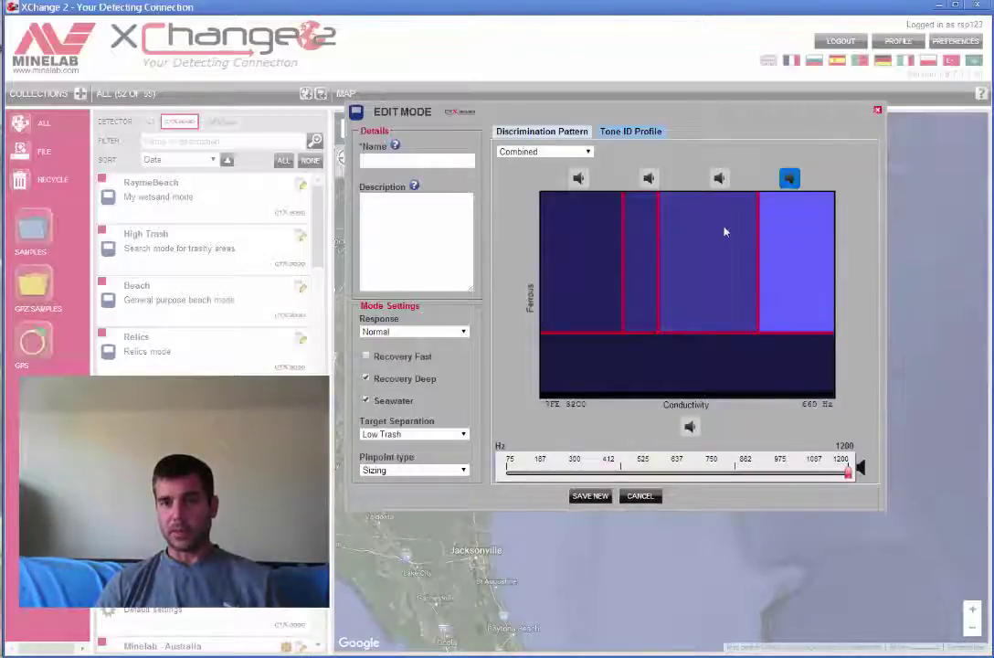
click(718, 178)
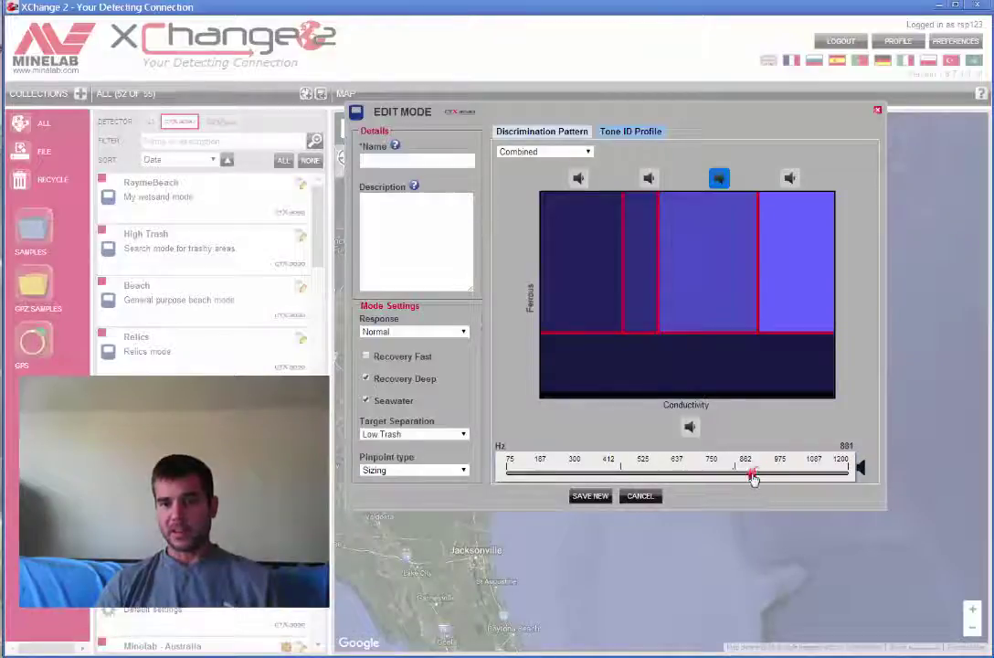
Listen to the tones of the ferrous region and each of the four conductive regions in the Combined profile
click(637, 243)
click(600, 233)
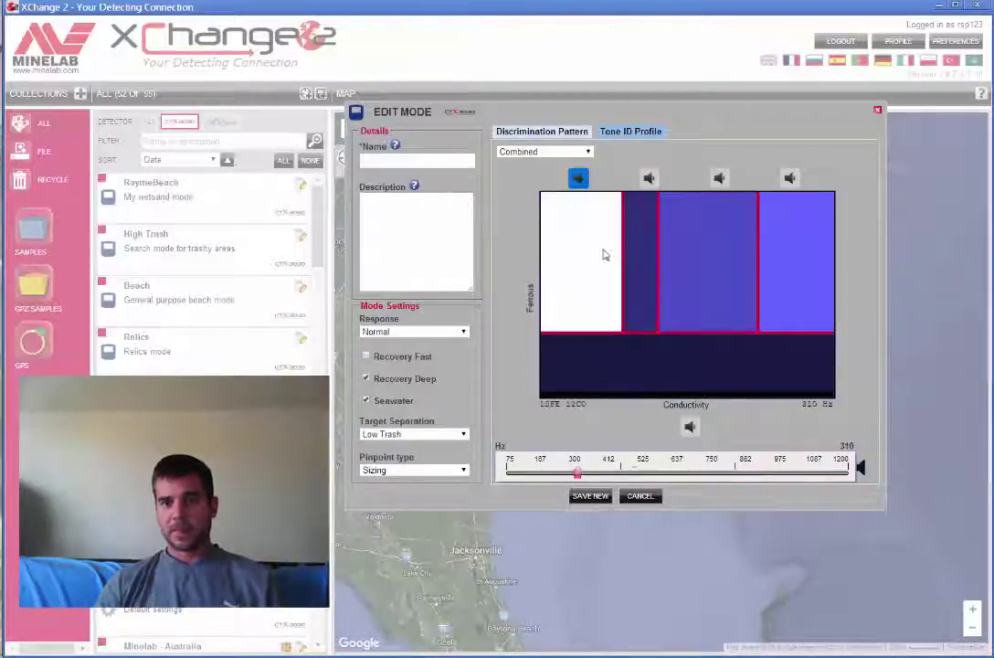
click(640, 378)
click(613, 248)
click(644, 247)
click(722, 243)
click(796, 246)
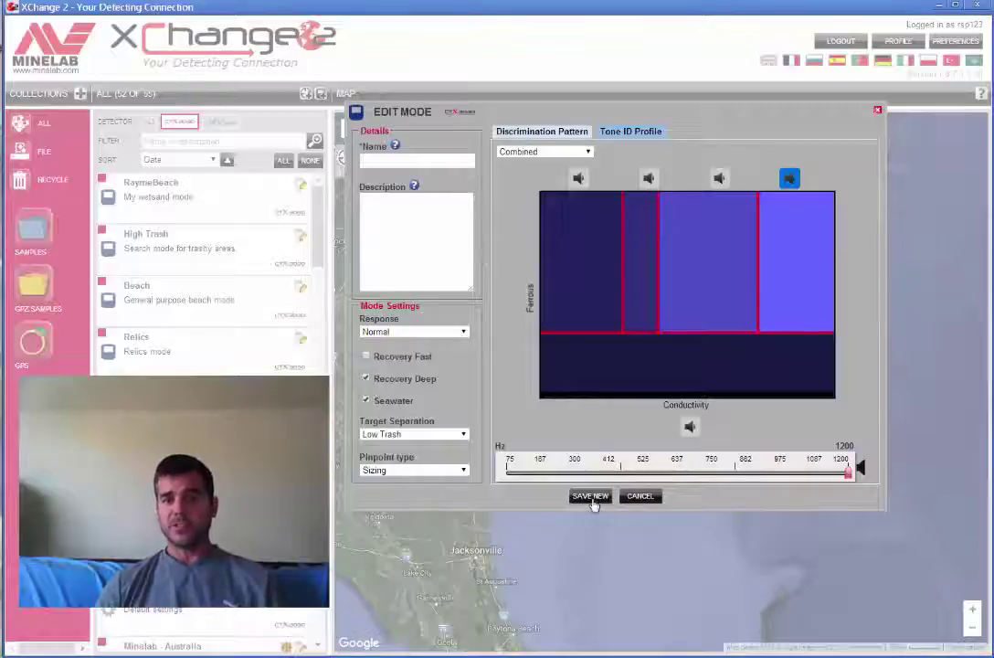
Cancel the new mode without saving it and select the RaymeBeach mode in the list
click(642, 497)
scroll(138, 312, down, 1)
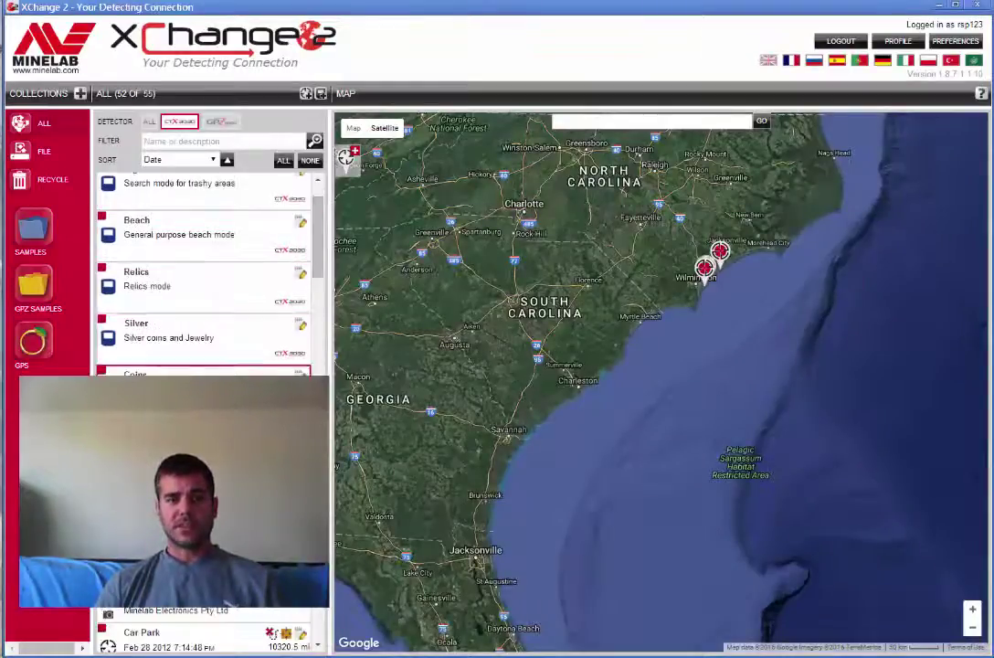
scroll(209, 237, up, 2)
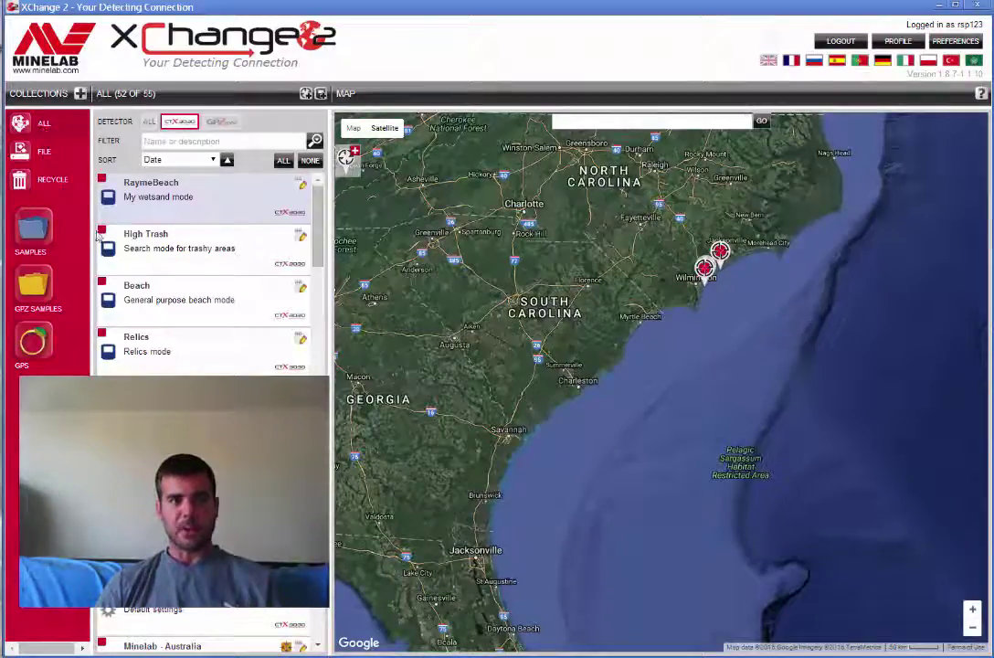
click(155, 192)
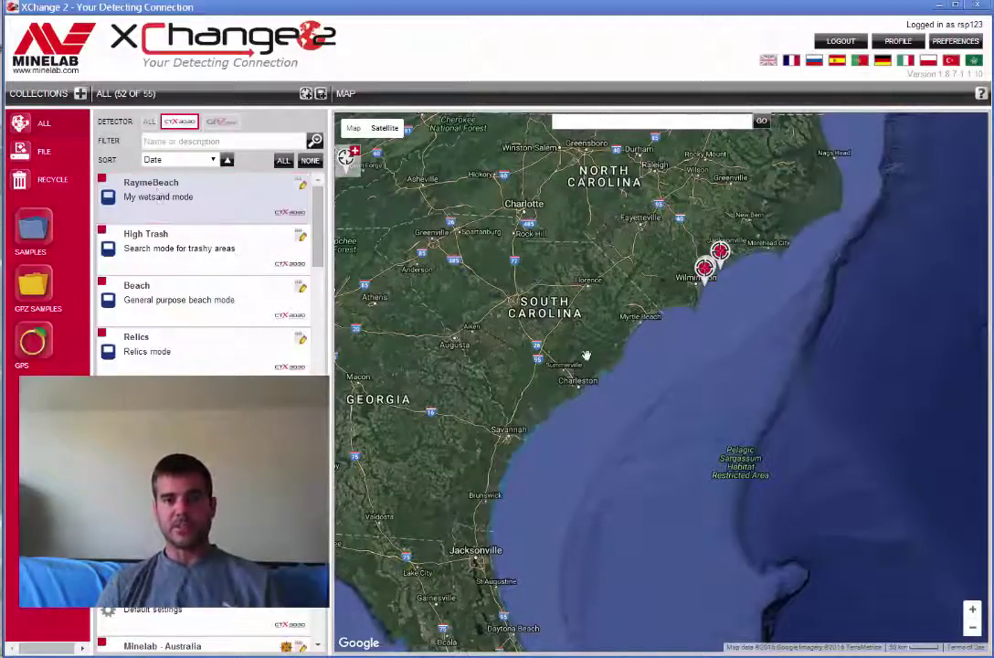
Locate the recorded find points along Wrightsville Beach on the satellite map
drag(620, 357, 552, 382)
scroll(548, 381, up, 2)
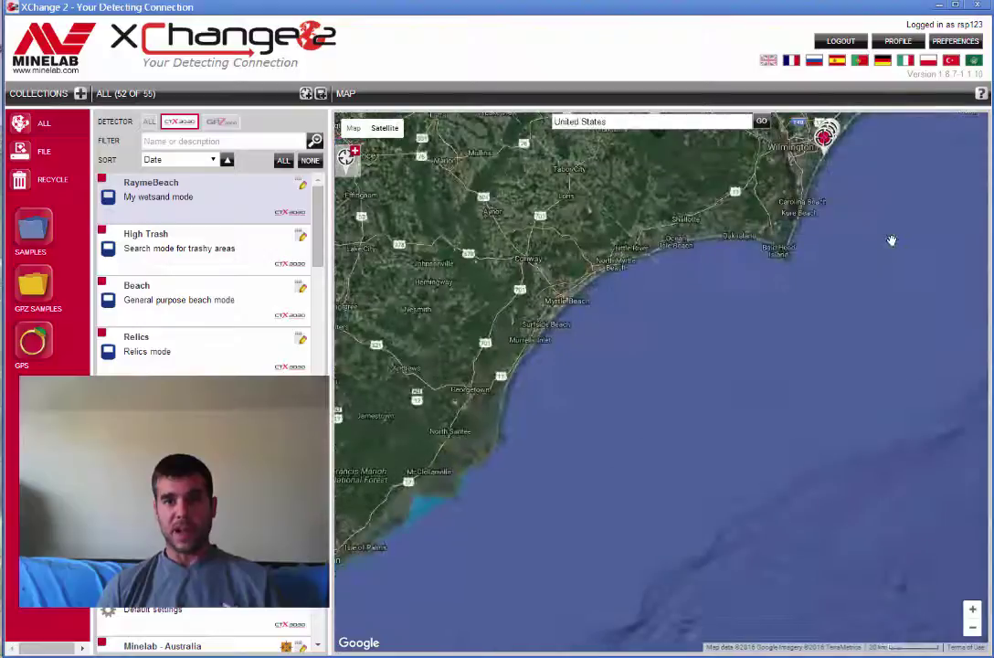
scroll(744, 331, up, 2)
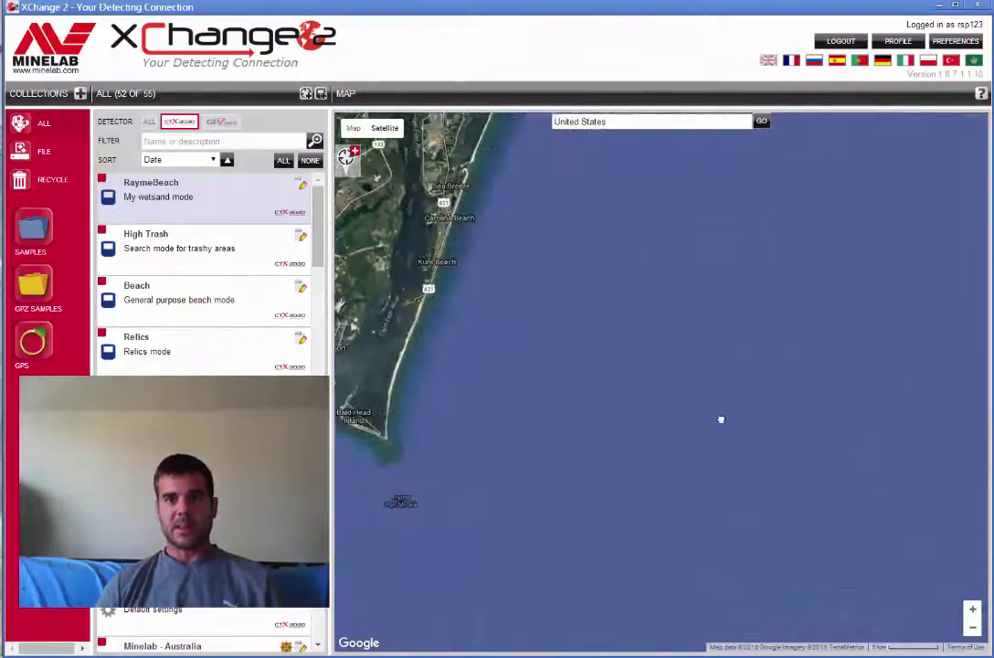
scroll(720, 398, up, 2)
scroll(640, 408, down, 2)
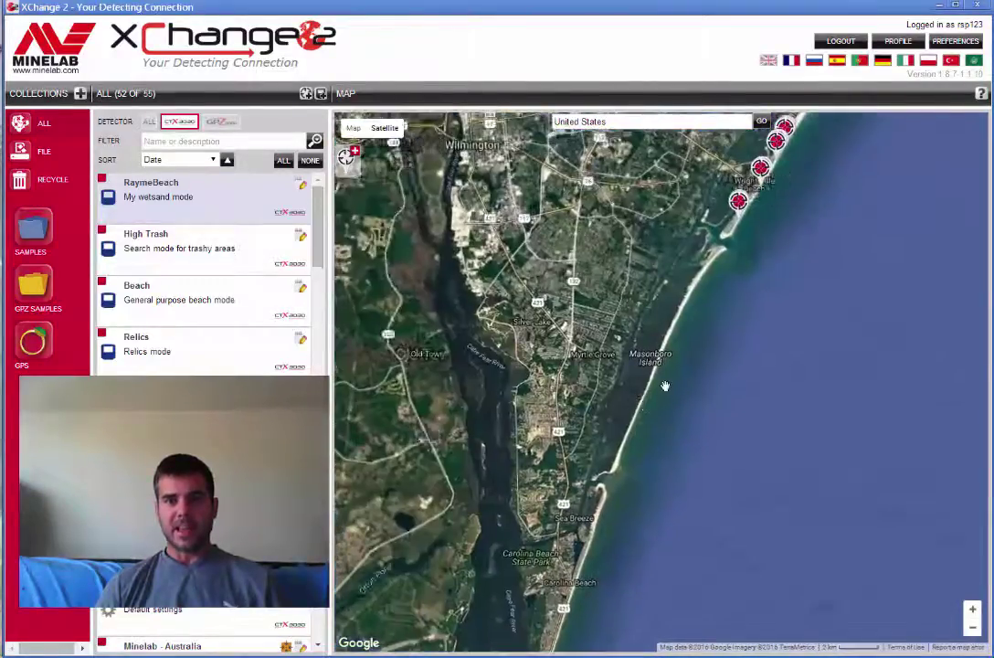
scroll(718, 283, up, 2)
drag(718, 283, 785, 365)
scroll(814, 317, up, 1)
drag(814, 317, 770, 396)
scroll(770, 396, up, 1)
scroll(755, 292, up, 1)
drag(714, 284, 699, 333)
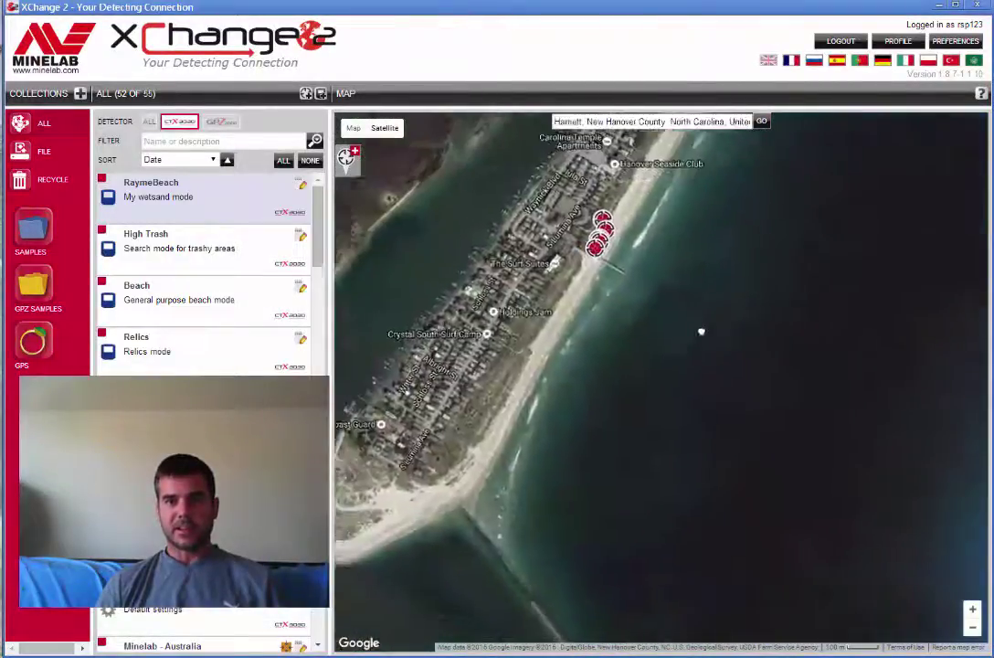
Examine the find points around the beach pier up close and view the details of the one nearest the beach south of it
scroll(699, 334, up, 1)
drag(630, 246, 721, 284)
scroll(661, 238, up, 1)
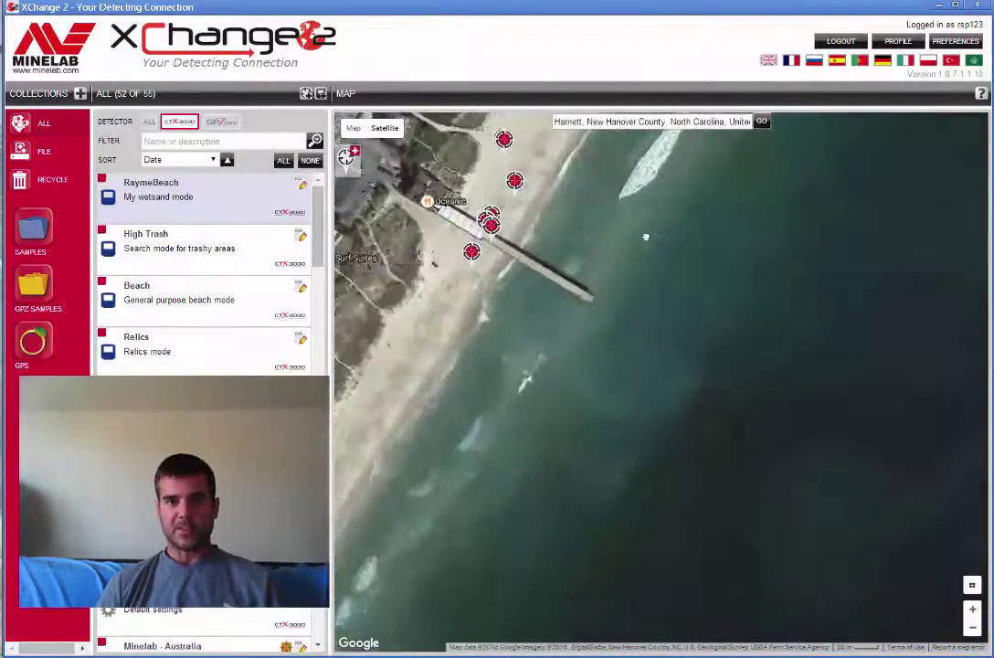
drag(661, 238, 770, 286)
scroll(740, 256, up, 1)
scroll(770, 286, up, 1)
drag(560, 283, 774, 290)
drag(884, 290, 941, 284)
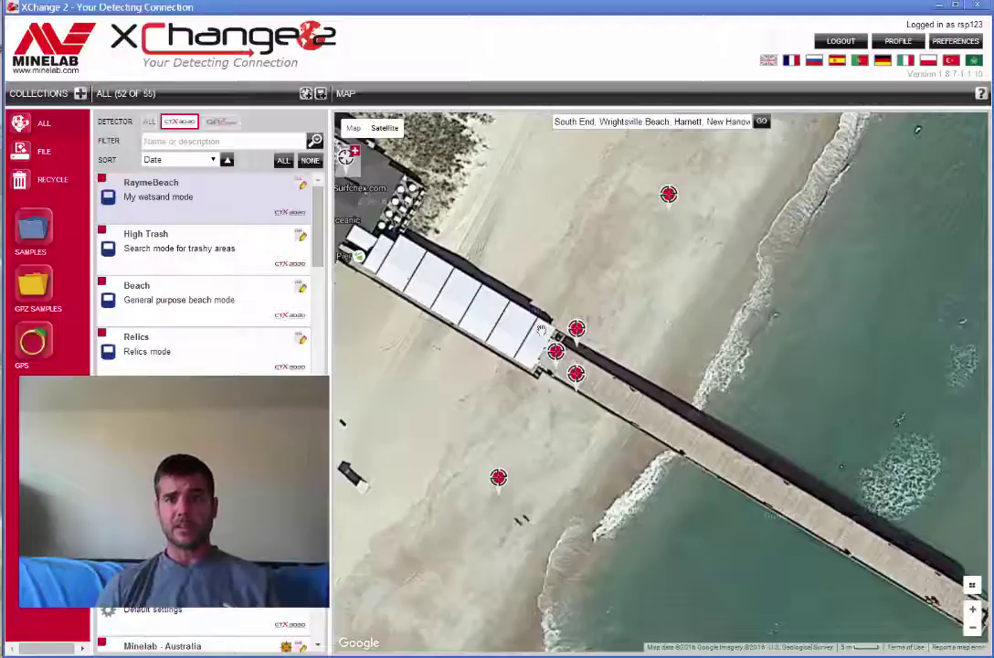
click(498, 479)
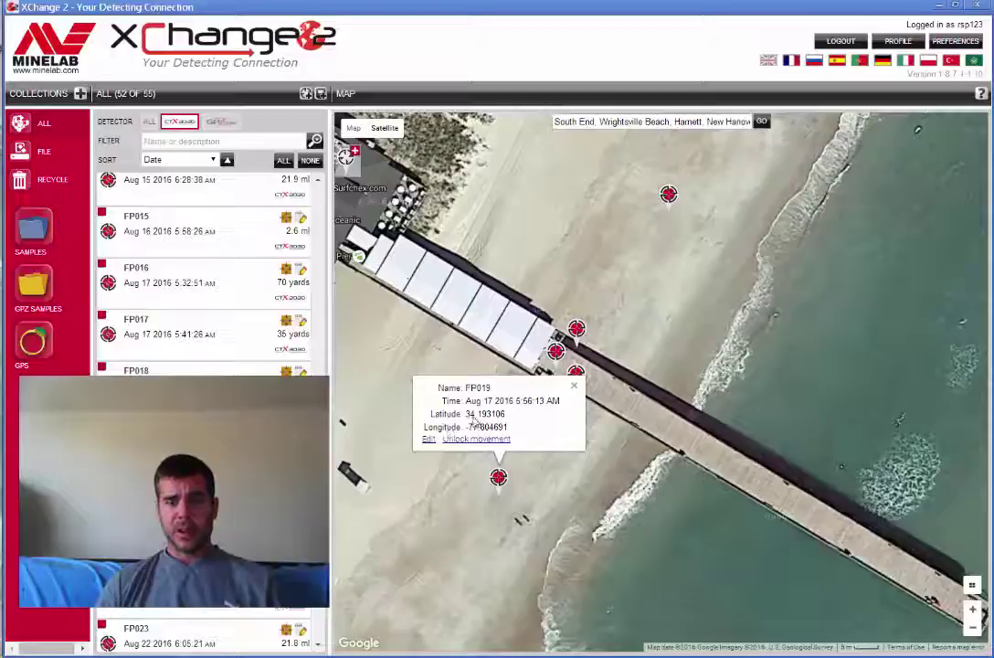
click(572, 383)
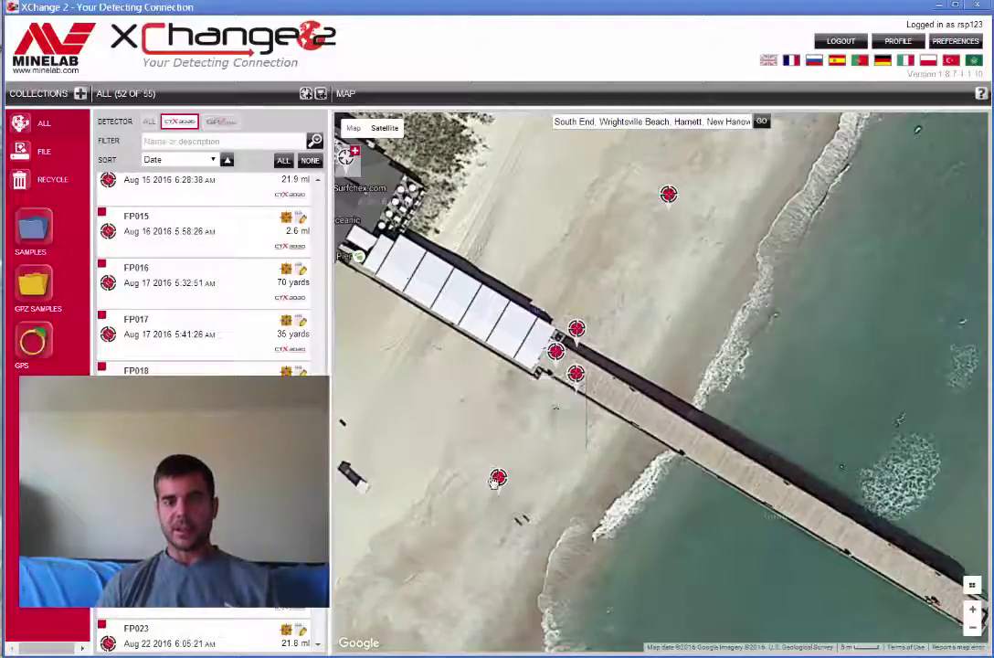